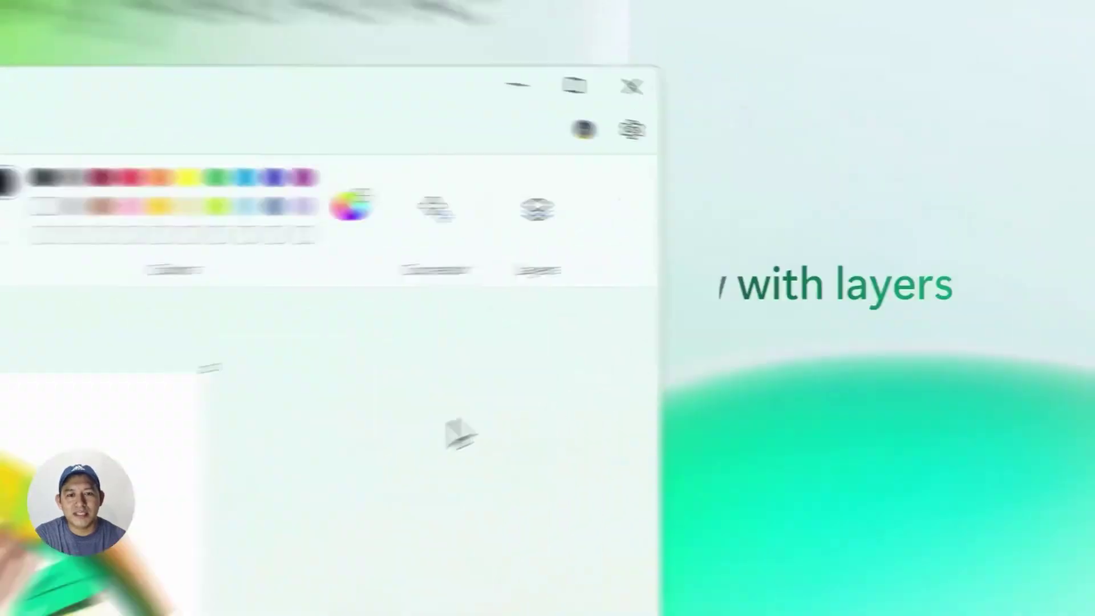
click(821, 212)
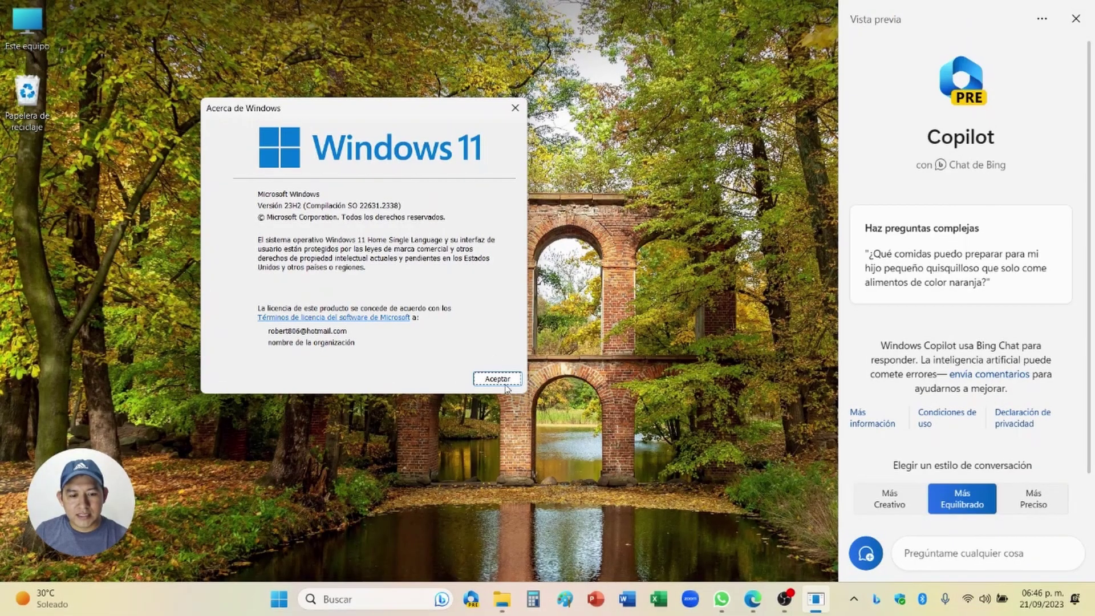
Close the Windows version information and place the cursor in Copilot's question box.
click(506, 385)
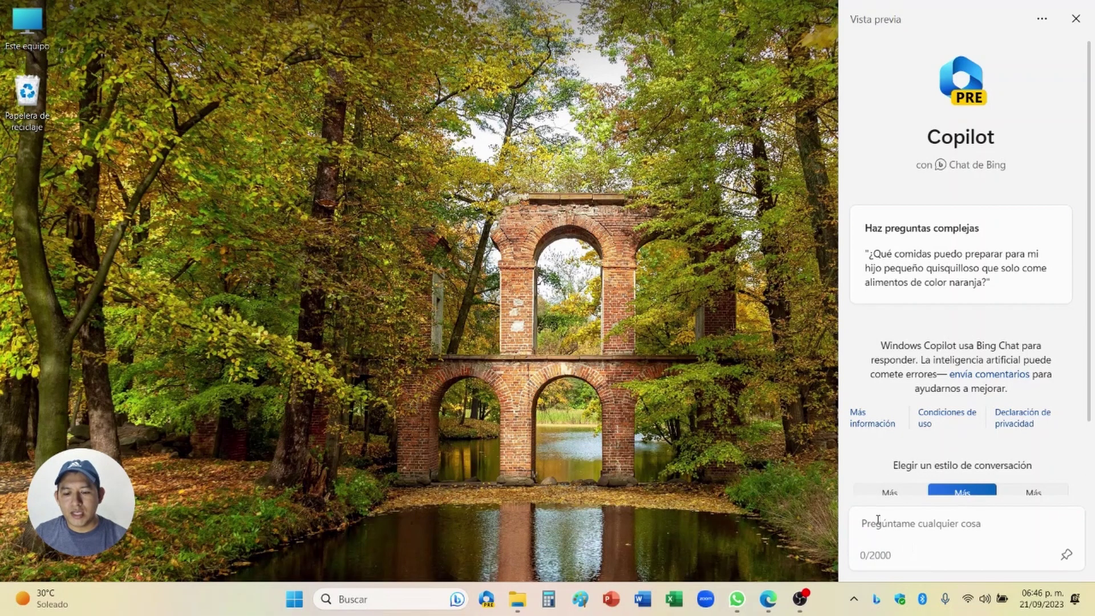
click(993, 525)
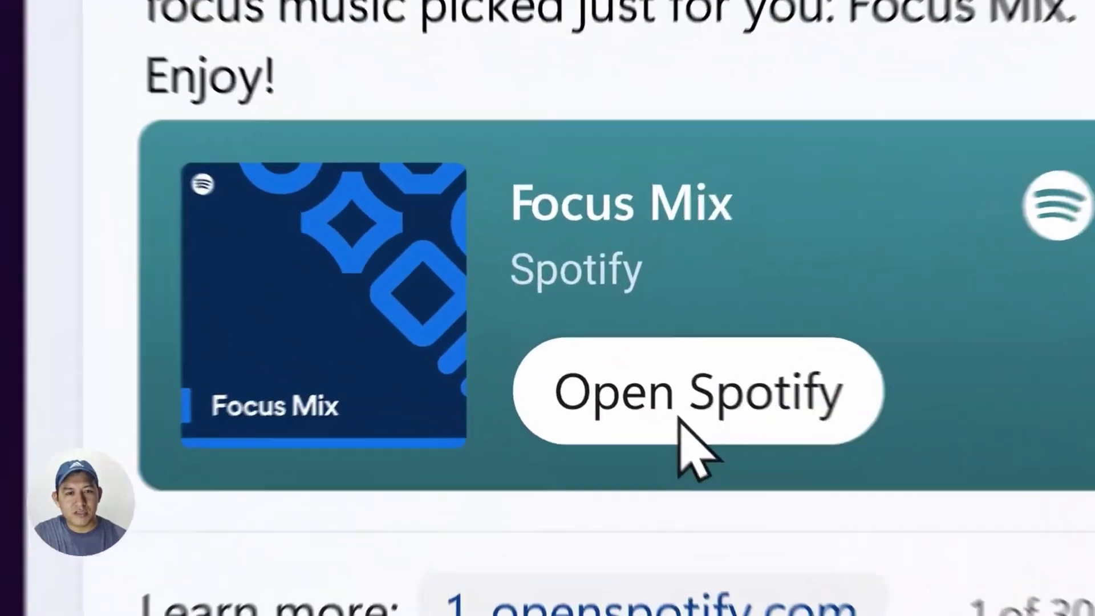
Open the suggested Focus Mix in Spotify and start voice input for Copilot.
click(622, 376)
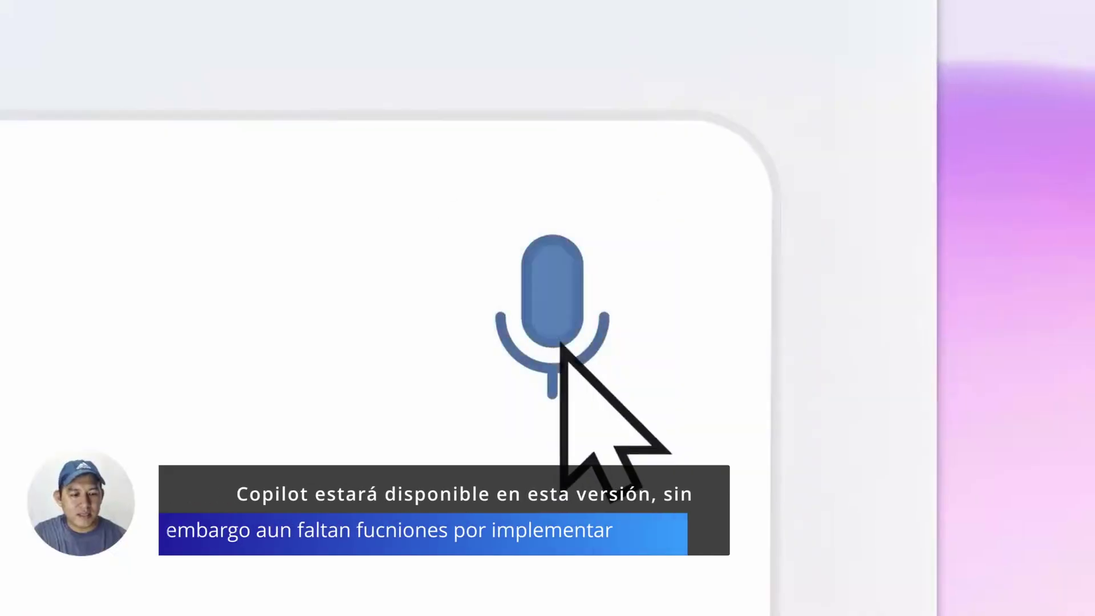
click(555, 334)
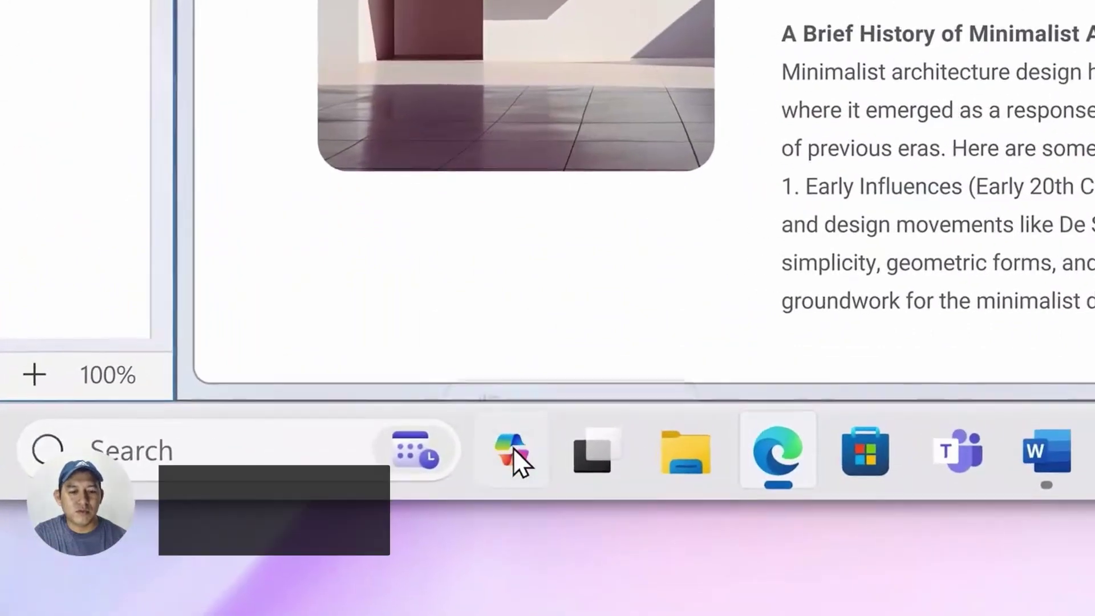
Have Copilot summarize the minimalist architecture article text.
mouse_move(513, 447)
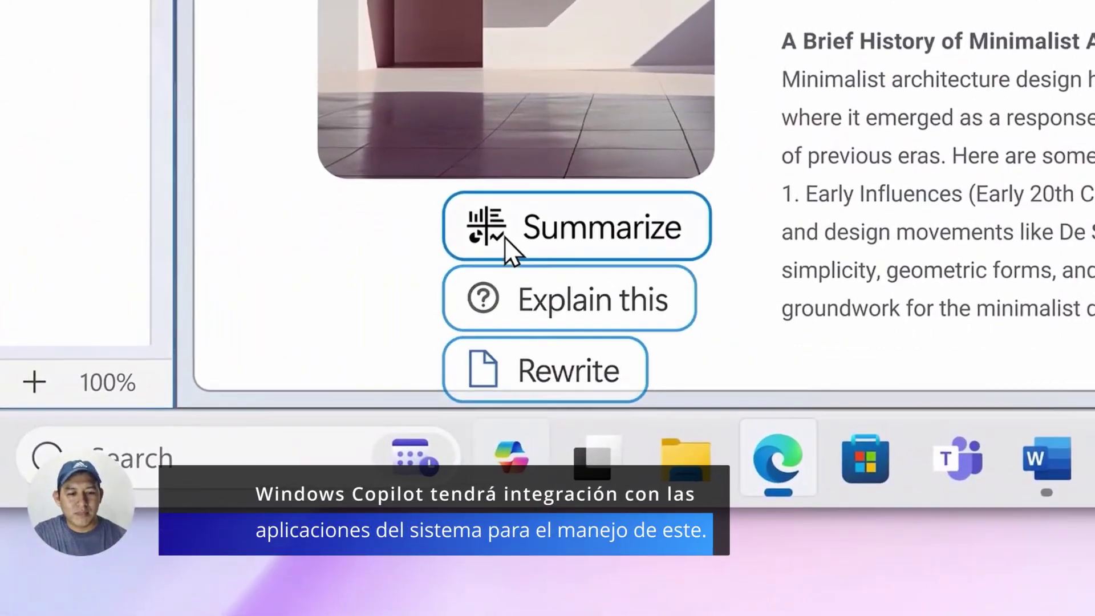
click(504, 239)
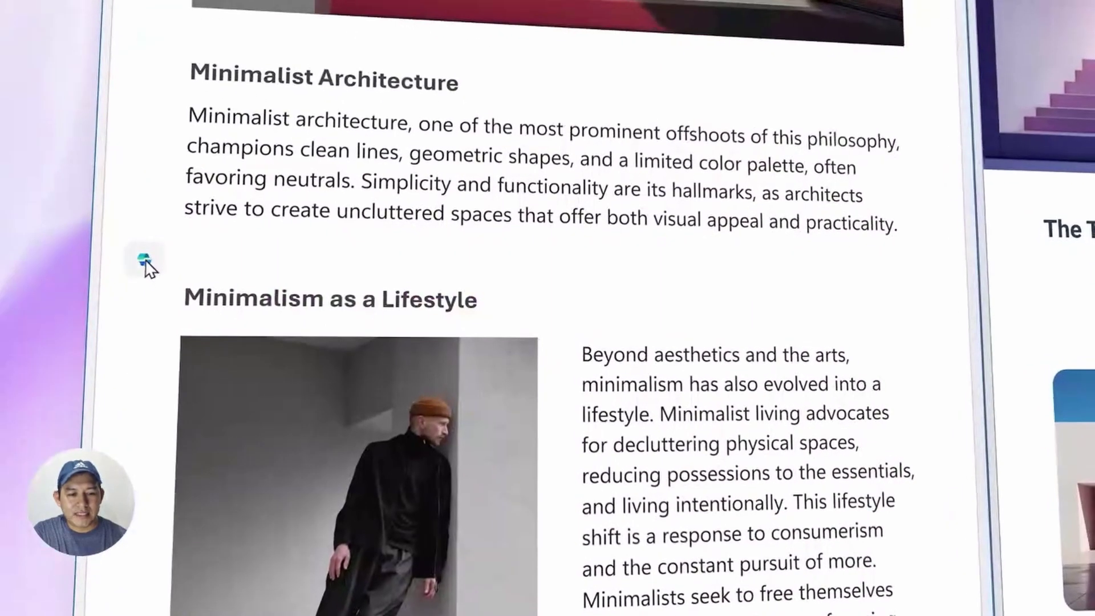
Draft text with Copilot below the Minimalist Architecture section using the prompt "Write a paragraph about minimalistic architecture".
click(145, 263)
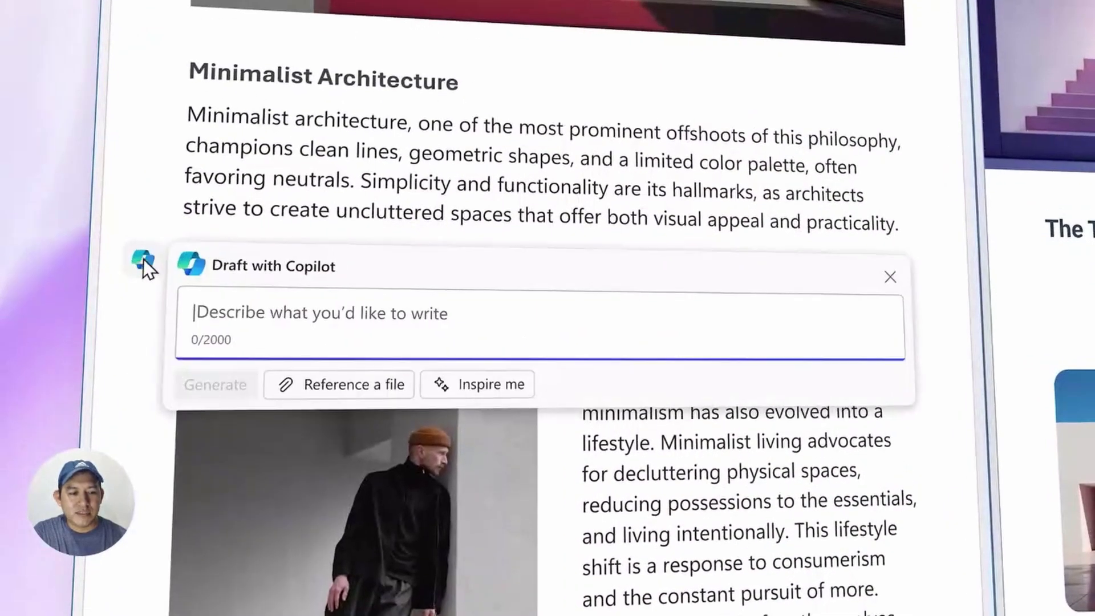
text(Write a paragraph about minimalistic architecture)
key(Return)
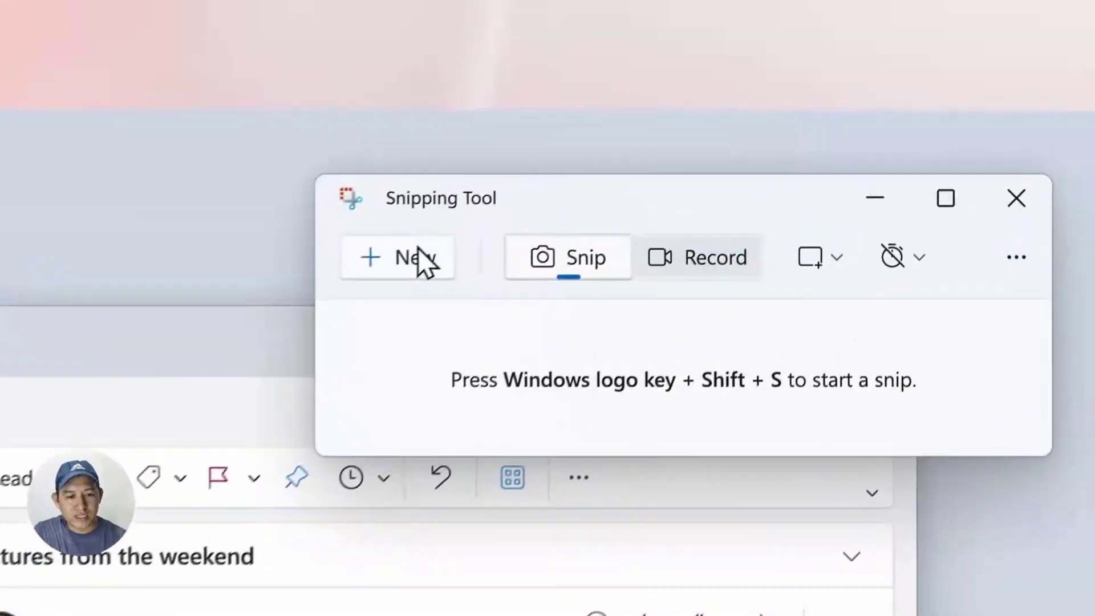
Snip the photo in the e-mail and have Copilot remove its background.
click(399, 258)
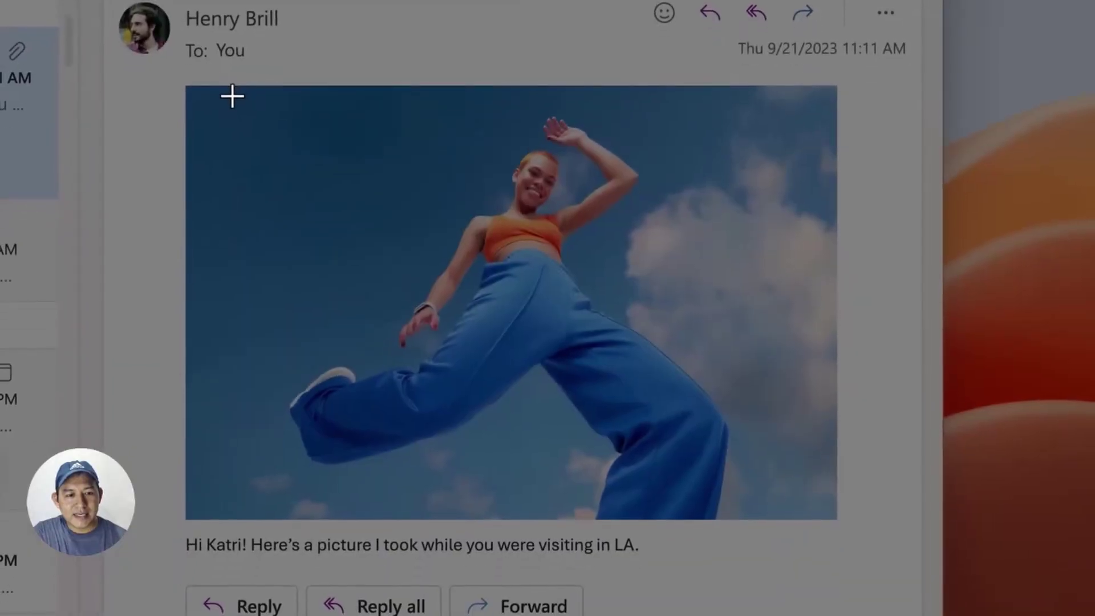
drag(232, 104, 786, 516)
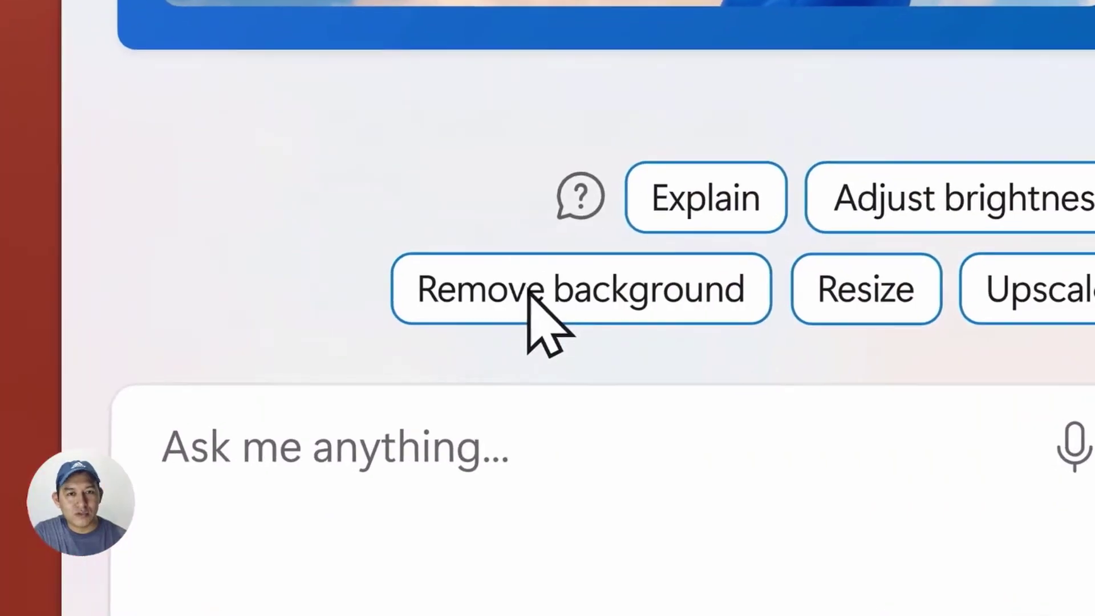
click(464, 410)
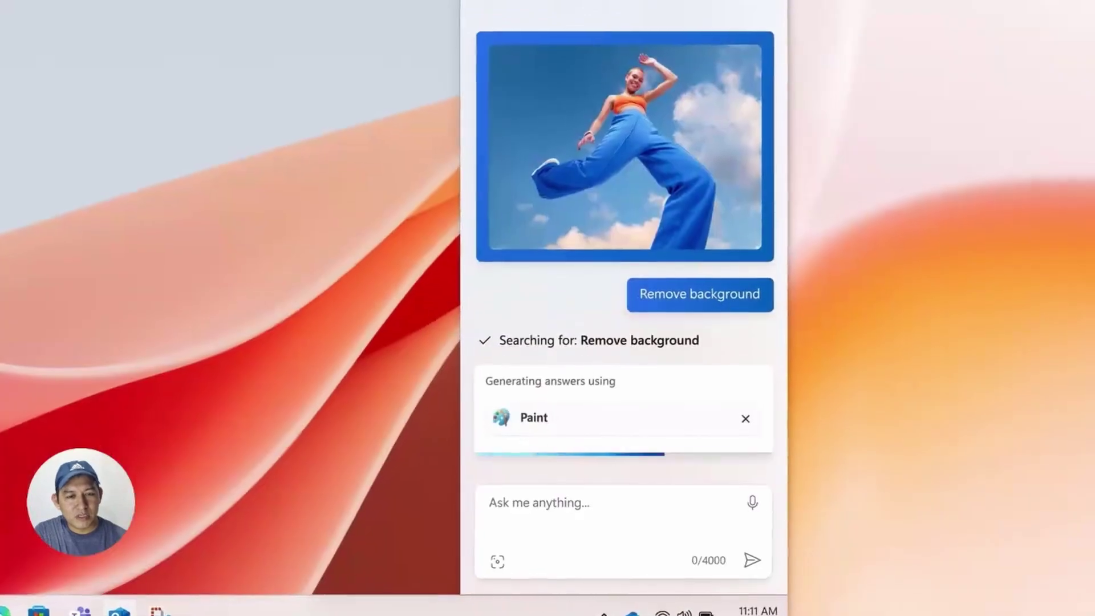
Send Copilot the request "Create an Instagram reel with photos from my vacation".
text(Create an Instagram reel with photos from my vacation)
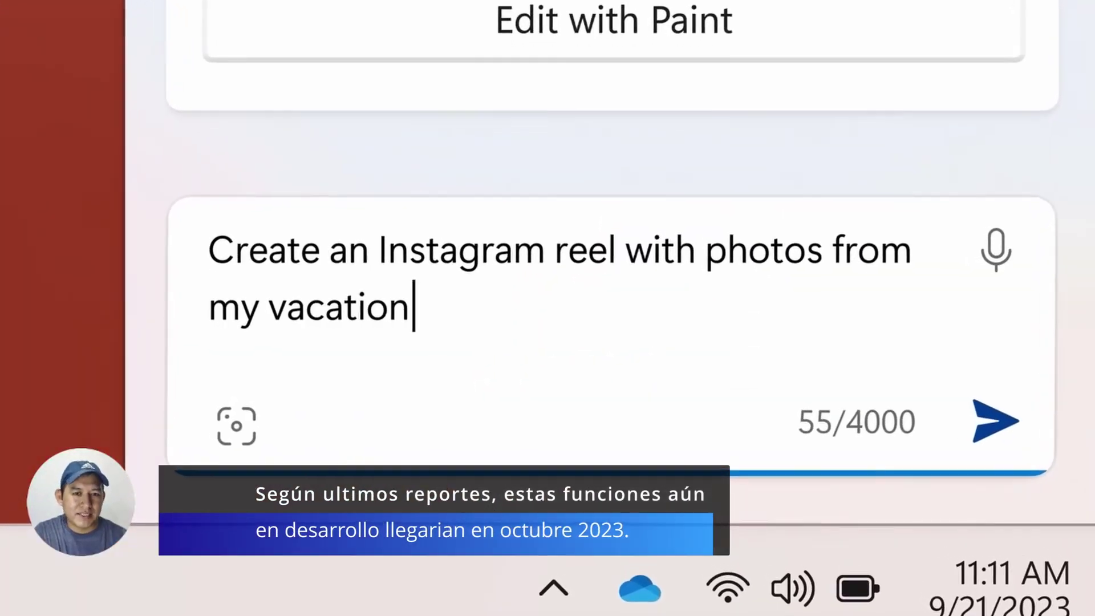
key(Return)
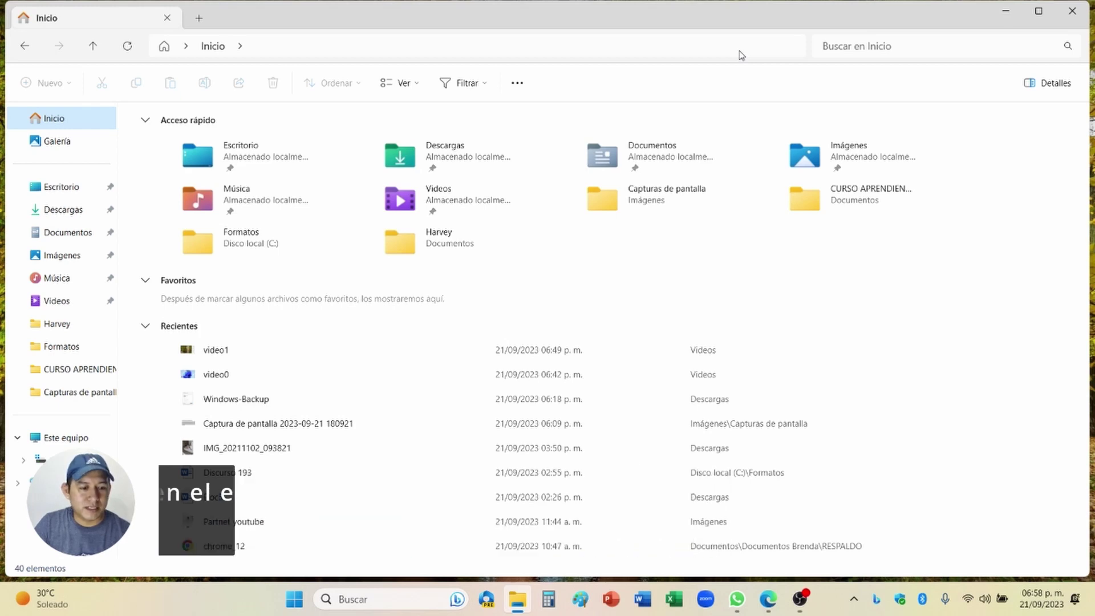
Show file details in File Explorer and select a document among the recent files.
click(1037, 90)
click(213, 489)
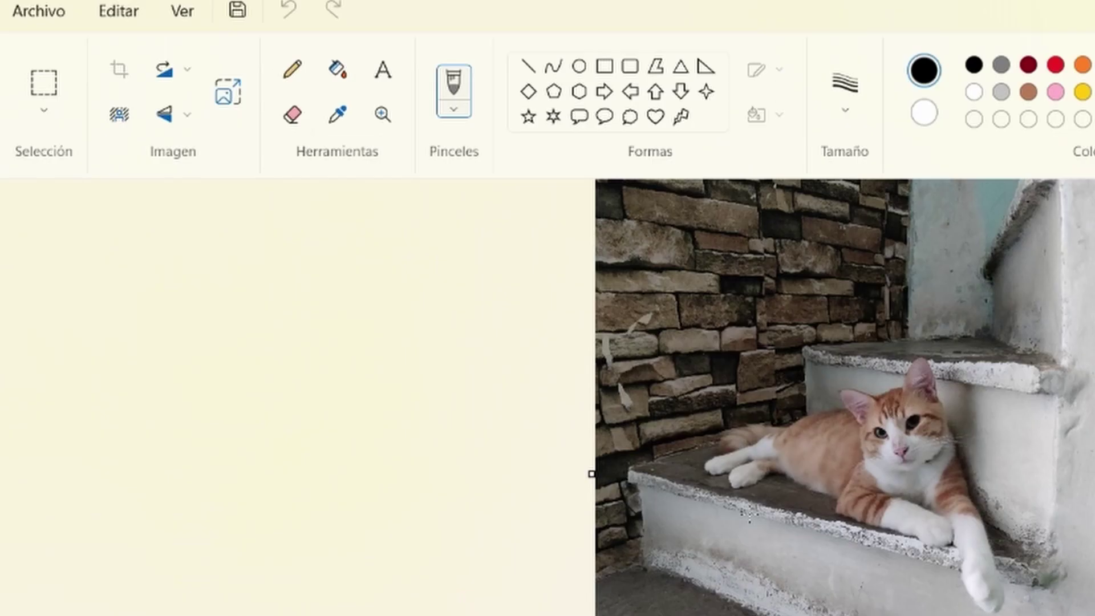
Remove the background from the cat photo so that only the cat is kept.
scroll(530, 273, up, 2)
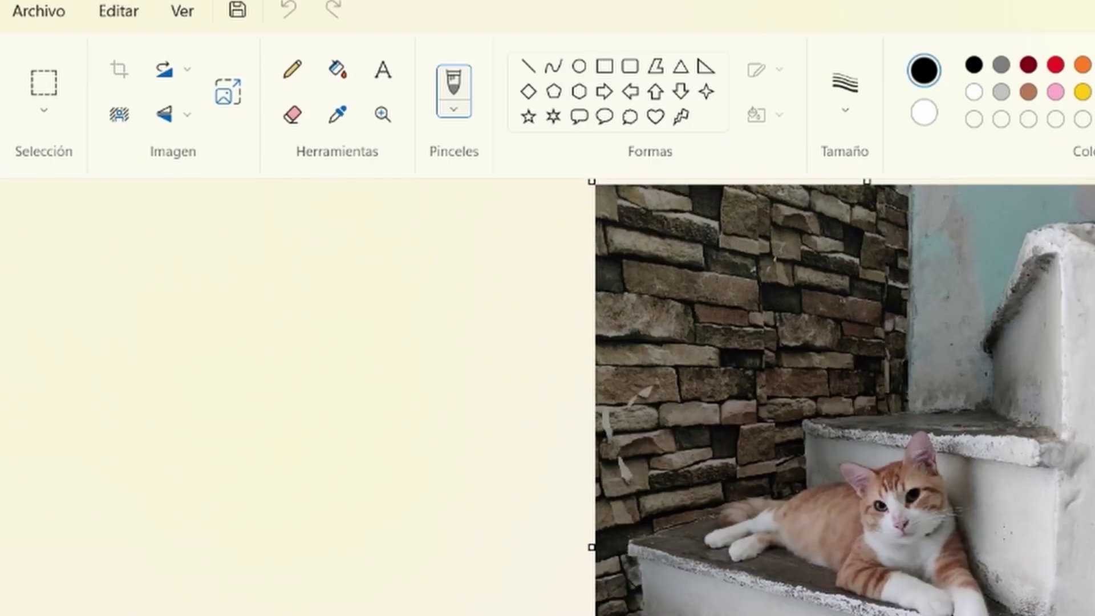
scroll(844, 399, down, 1)
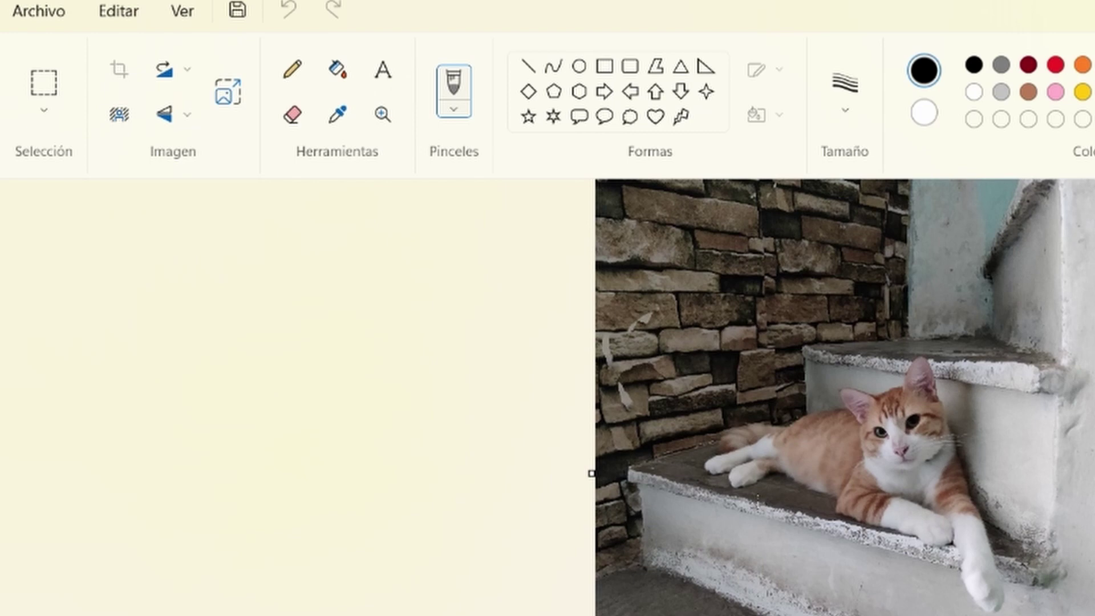
click(121, 118)
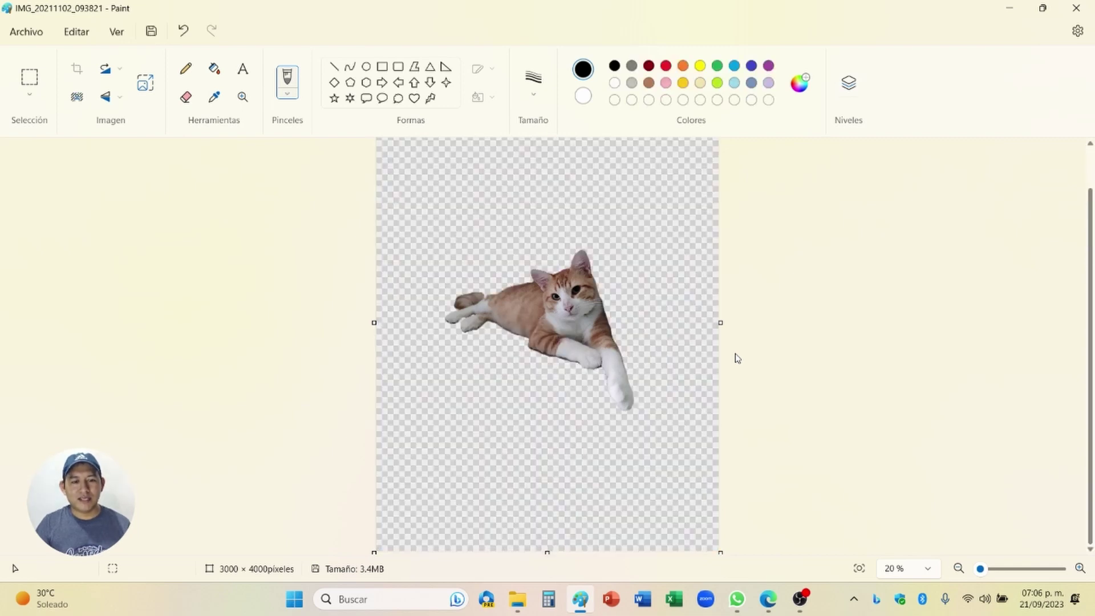
click(1079, 568)
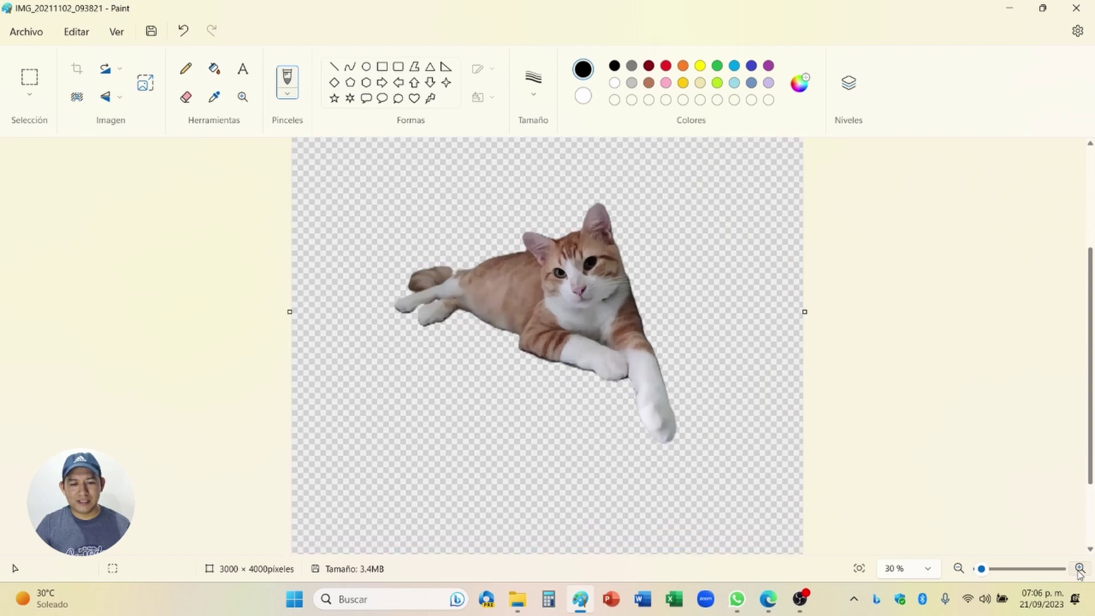
click(1079, 568)
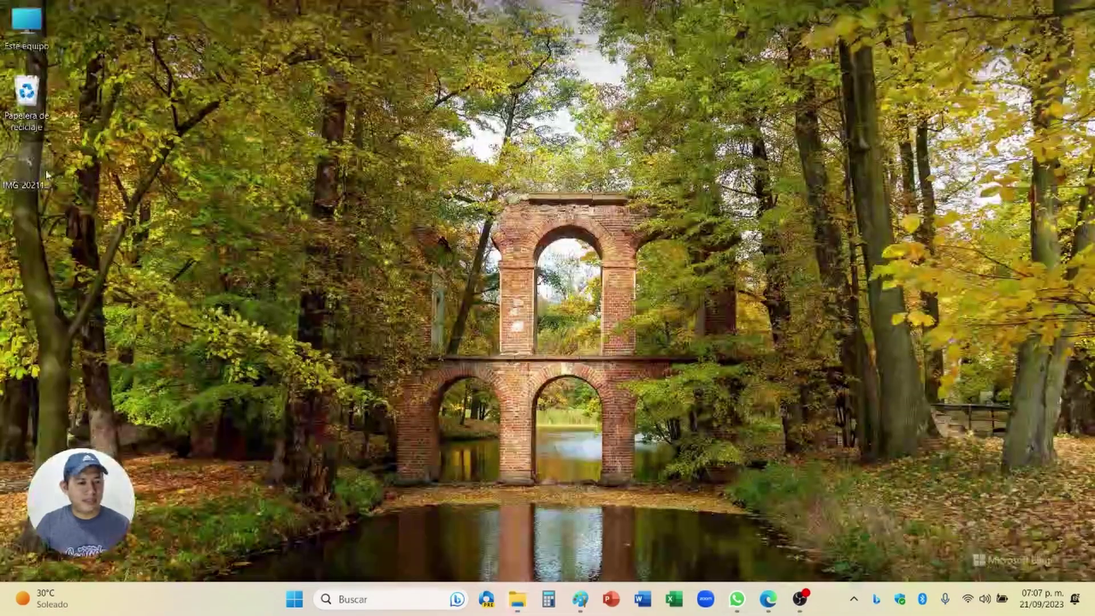
Move the cat image's icon to an open area of the desktop and open the image to examine it up close.
mouse_move(26, 166)
mouse_down()
mouse_move(224, 198)
mouse_move(399, 197)
mouse_up()
double_click(404, 194)
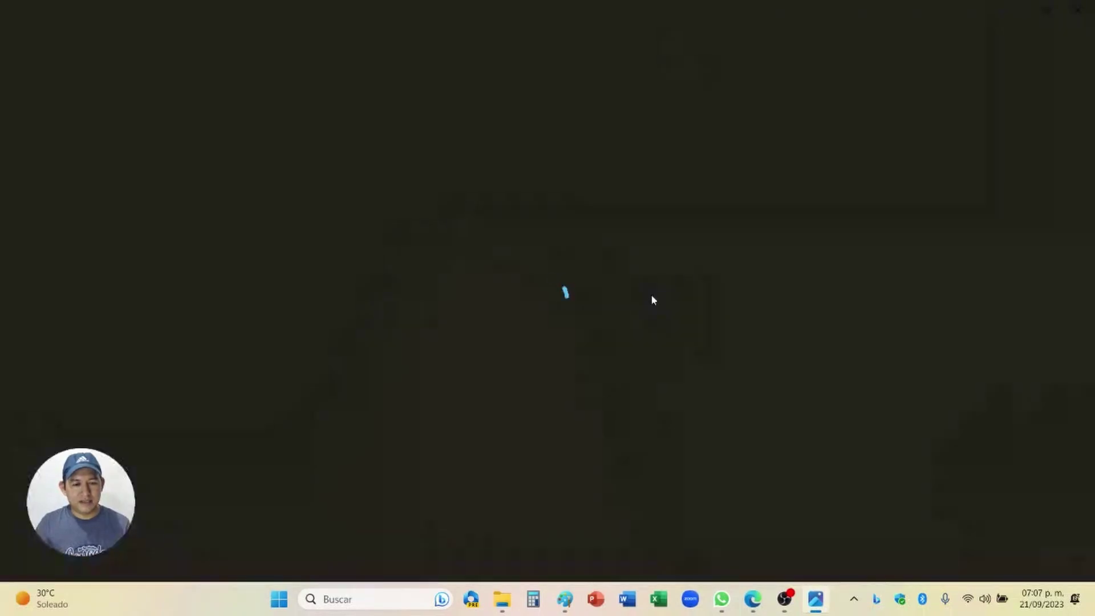
scroll(567, 312, up, 3)
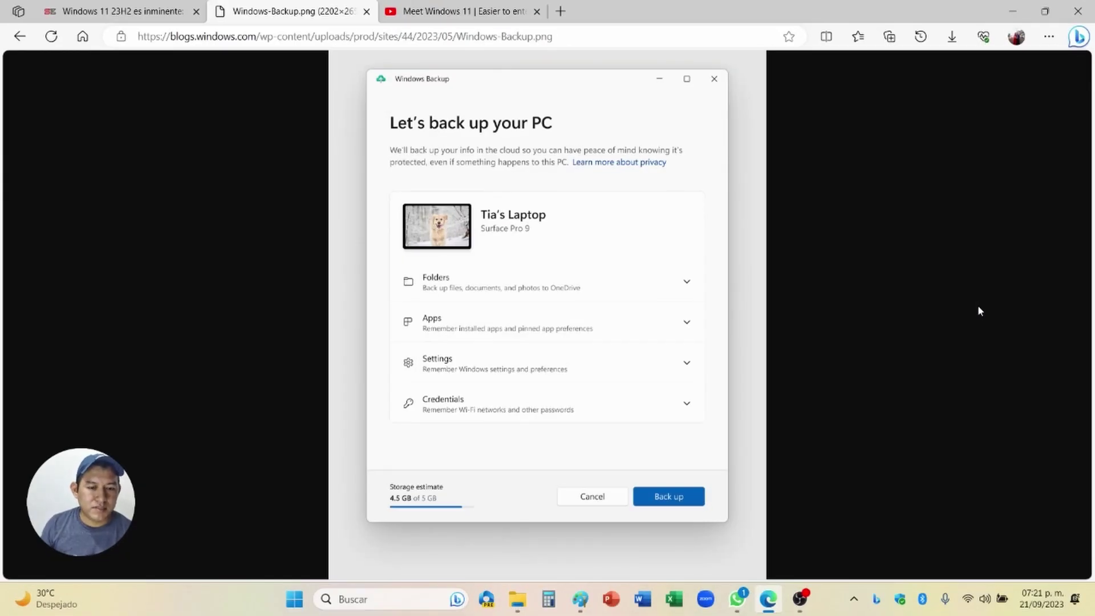
Capture a rectangular snip of the Windows Backup picture in the browser and open it in a maximized Snipping Tool window.
click(491, 229)
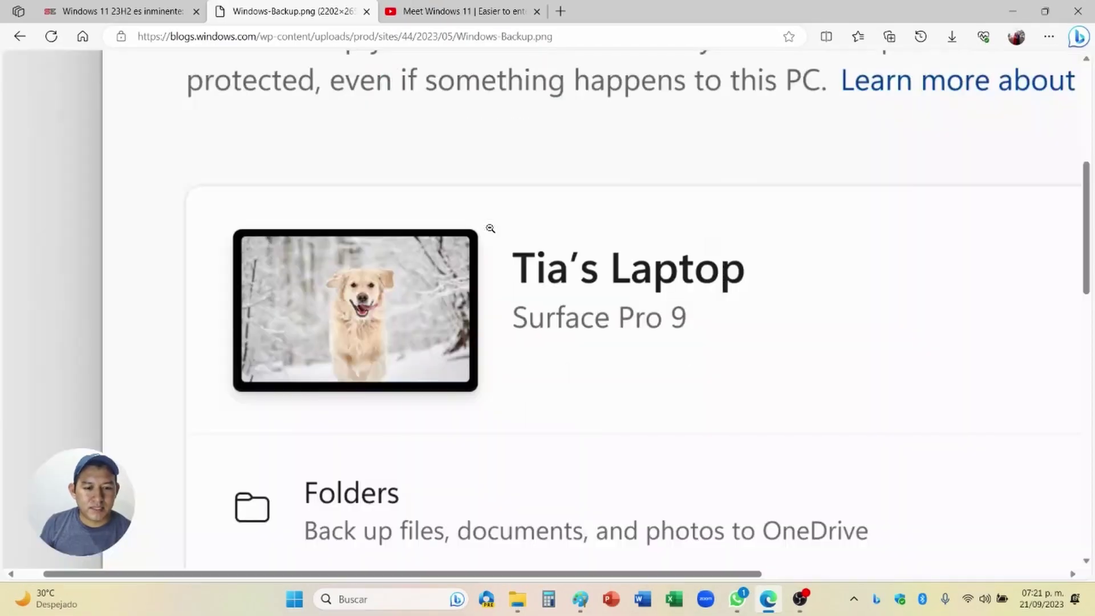
click(522, 270)
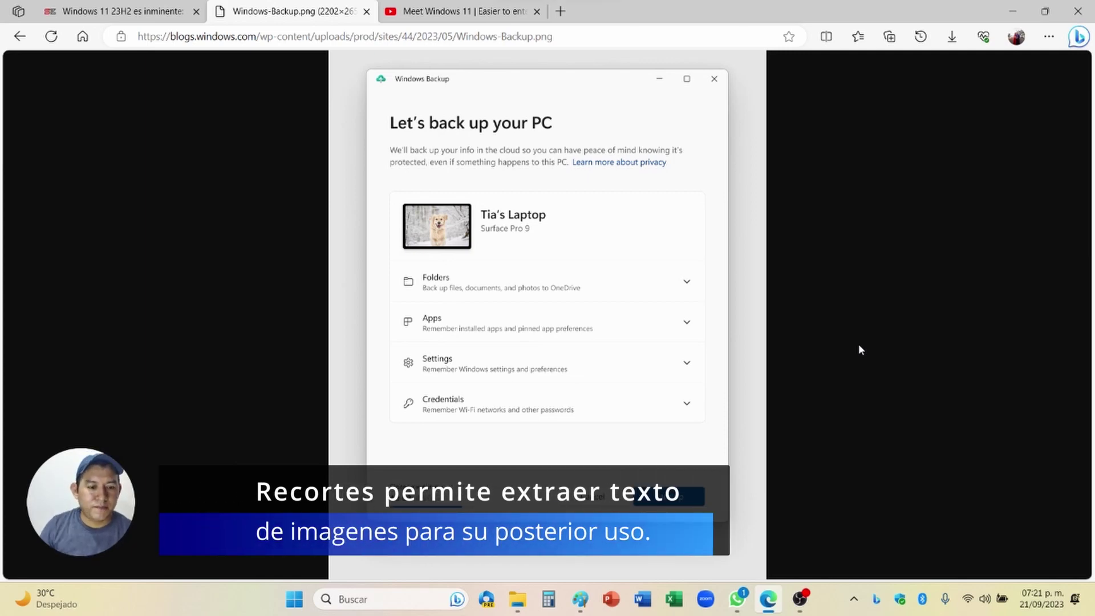
key(super+shift+s)
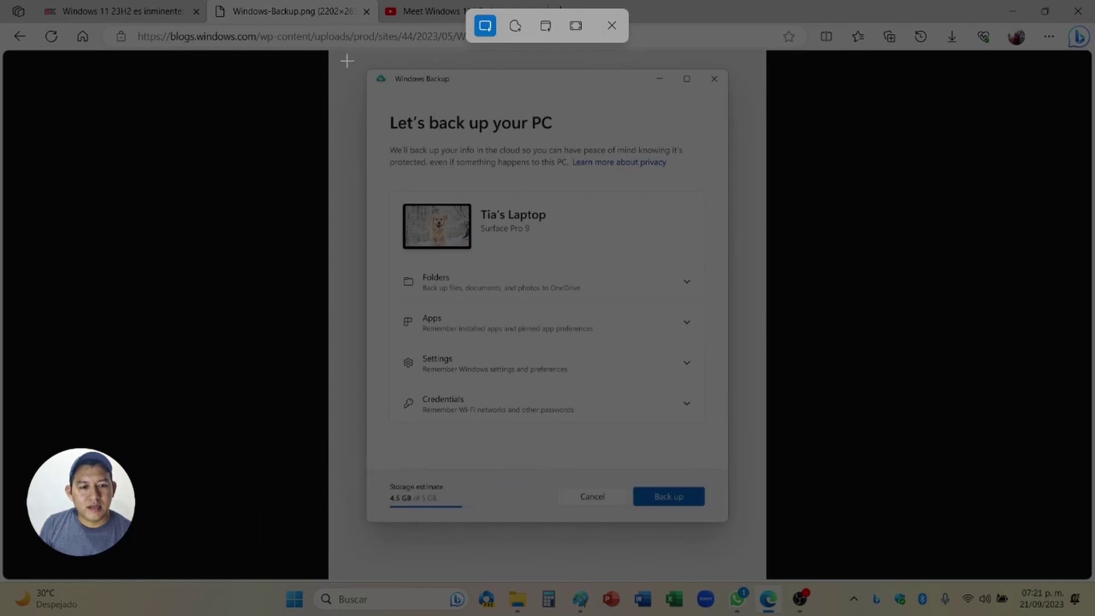
drag(343, 56, 758, 545)
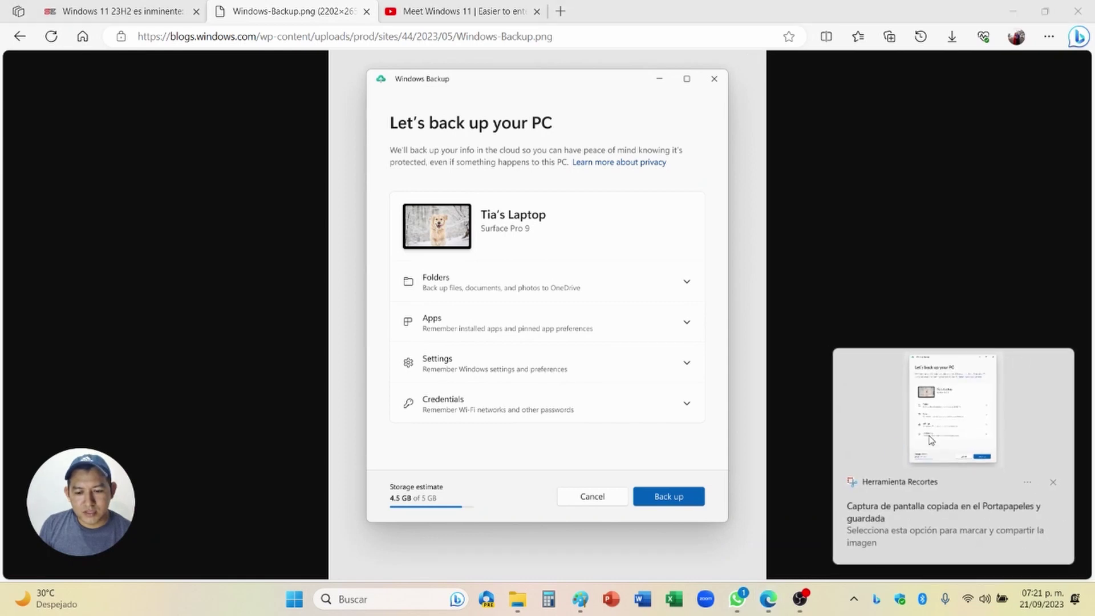
click(849, 437)
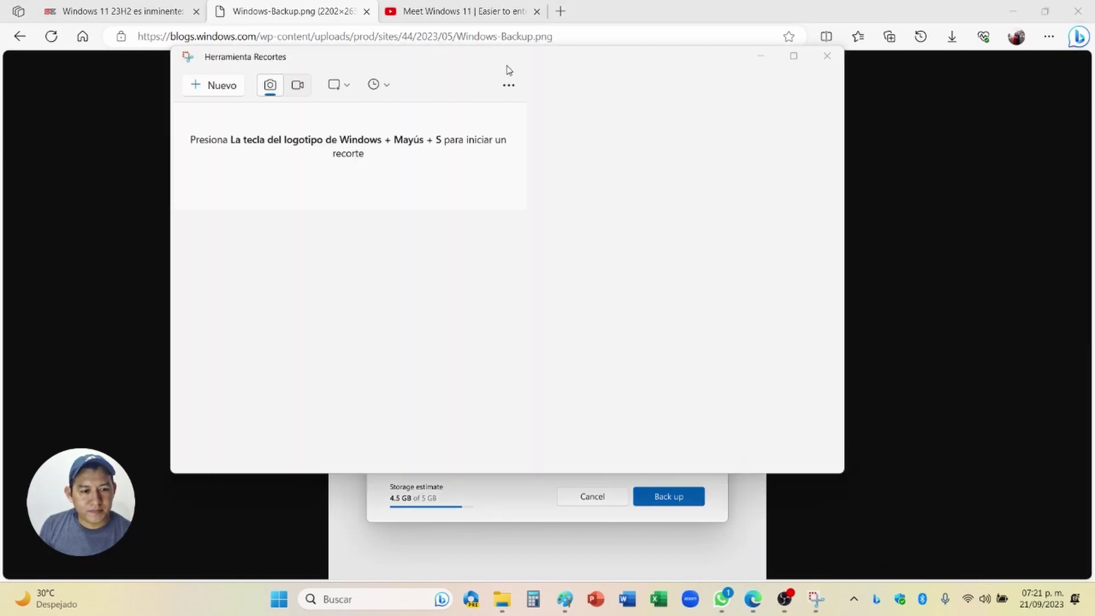
click(792, 57)
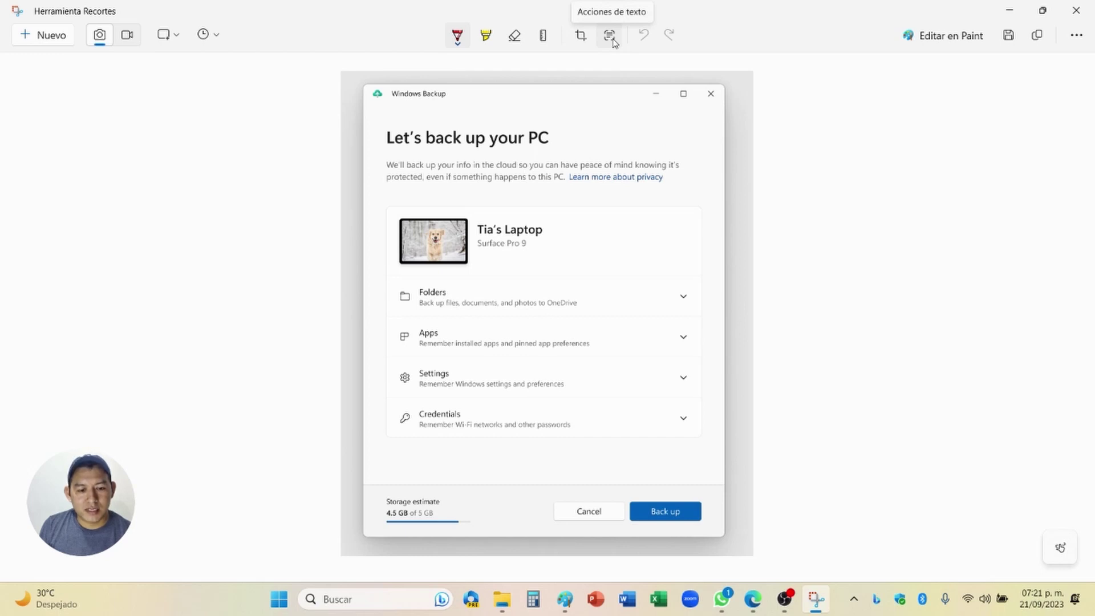
Copy all text recognized in the Windows Backup snip, switch to Word and paste it into the blank document.
click(610, 38)
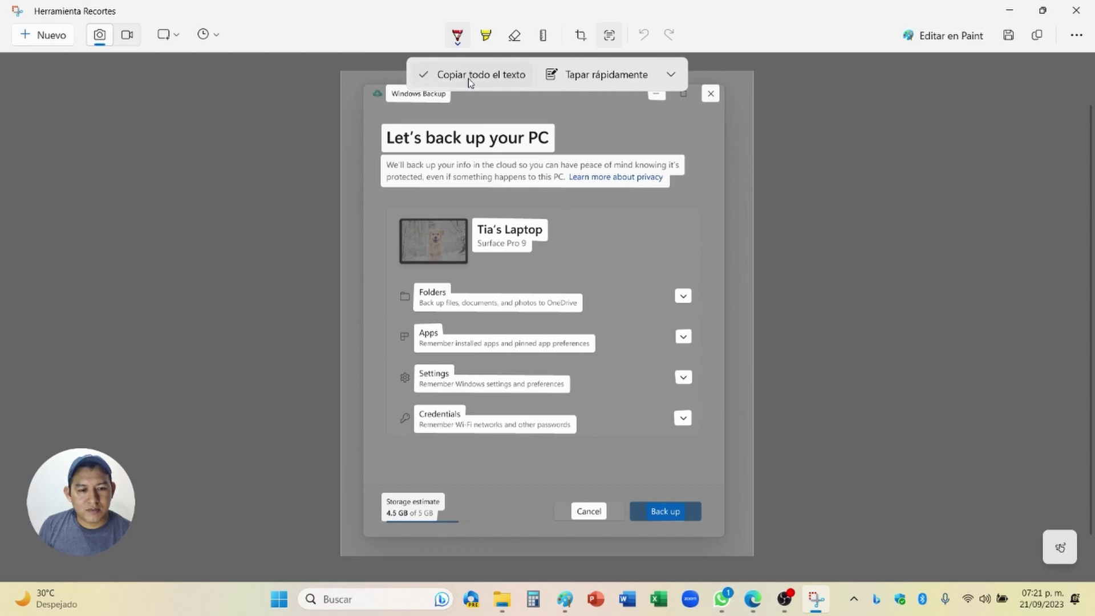
click(627, 598)
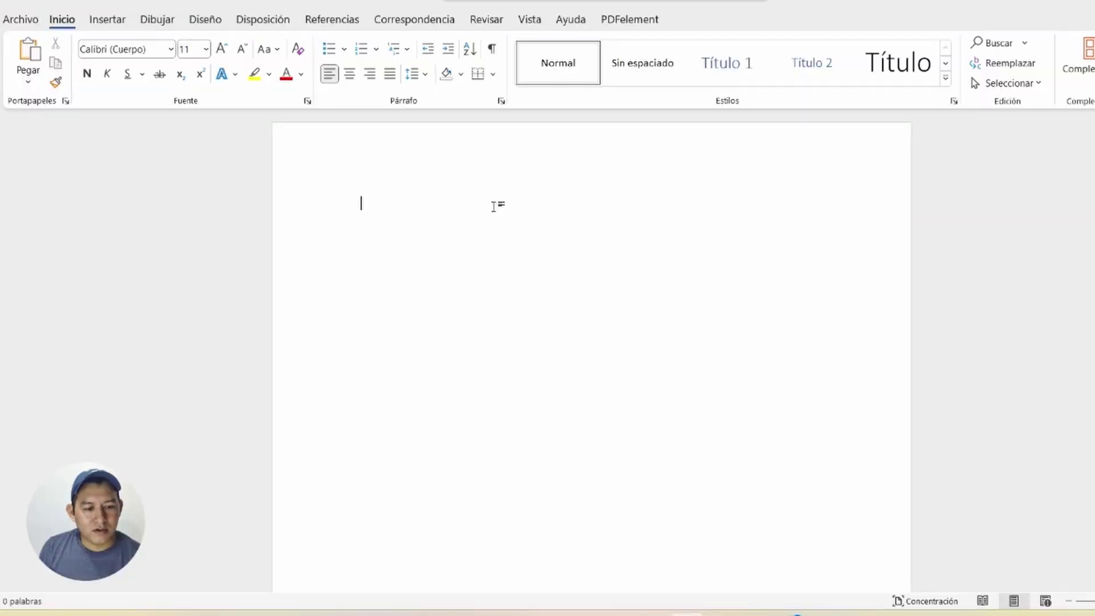
key(ctrl+v)
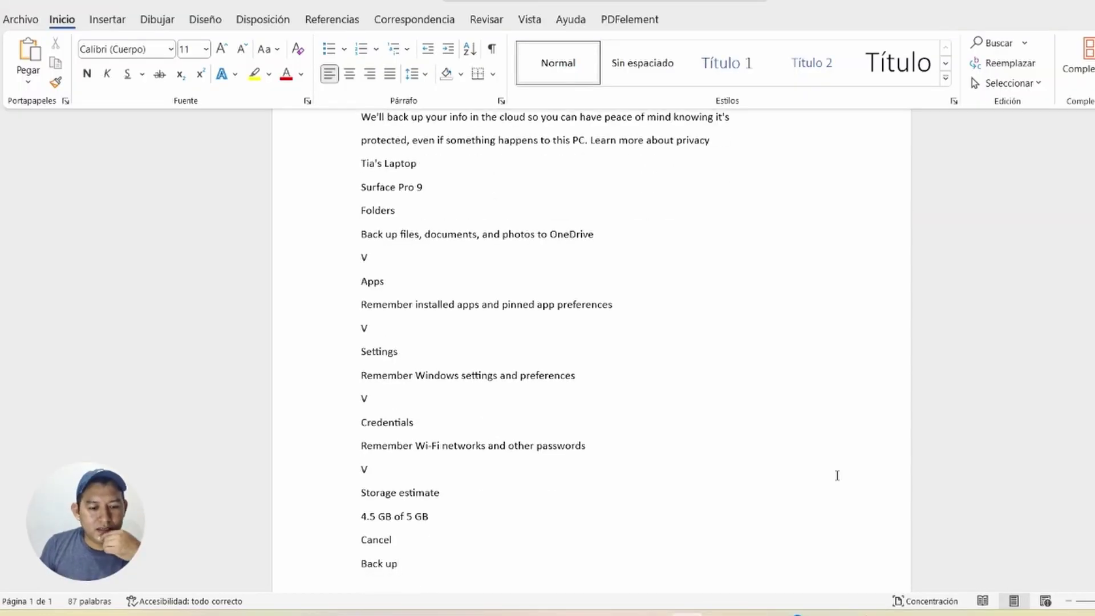
click(1068, 601)
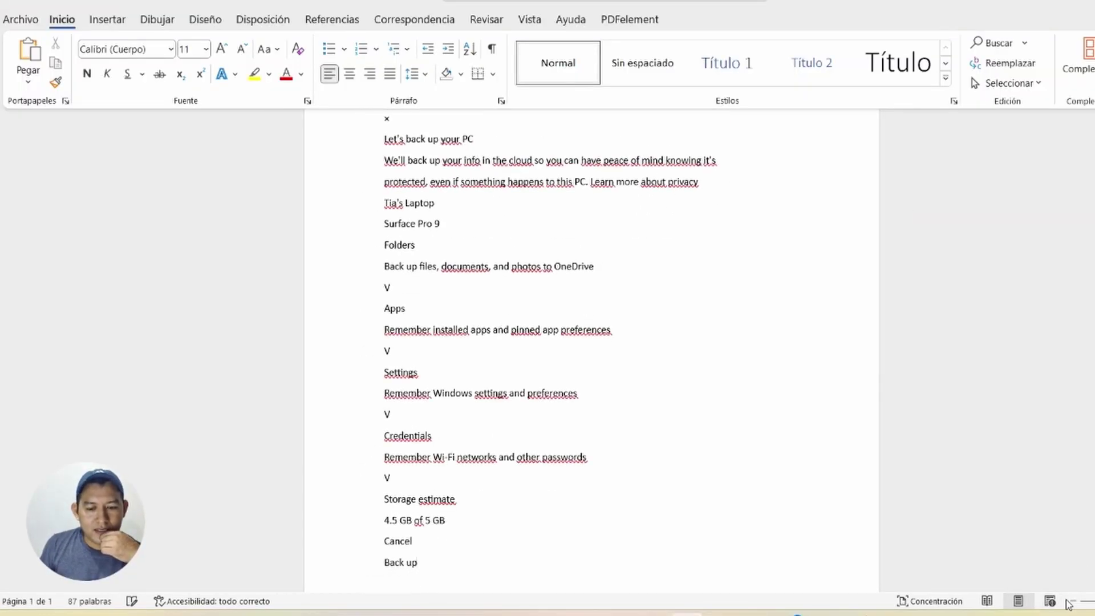
click(1068, 602)
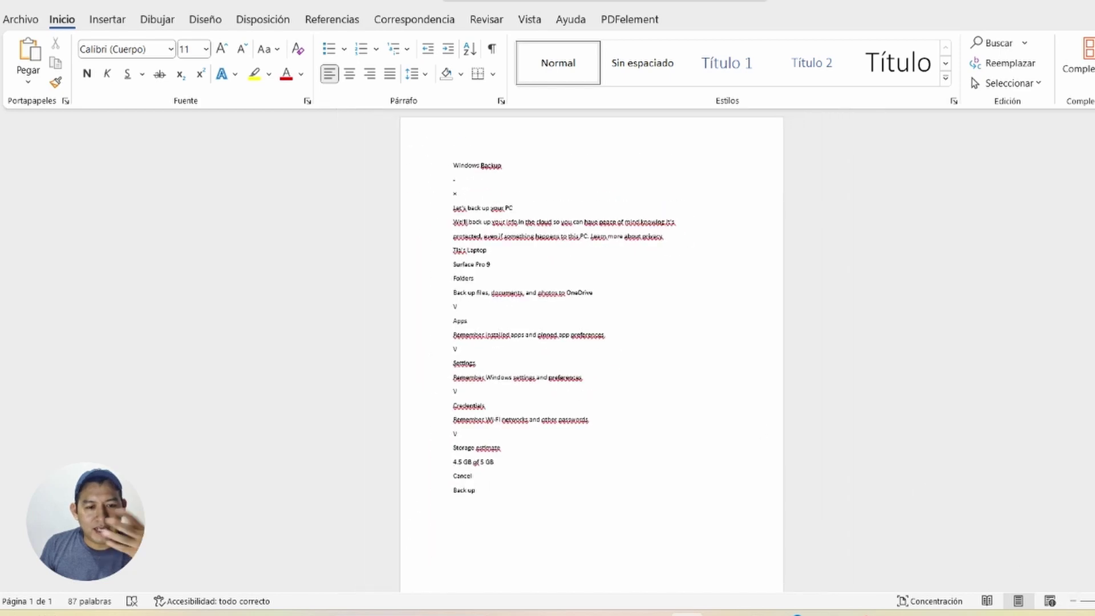
scroll(784, 409, up, 5)
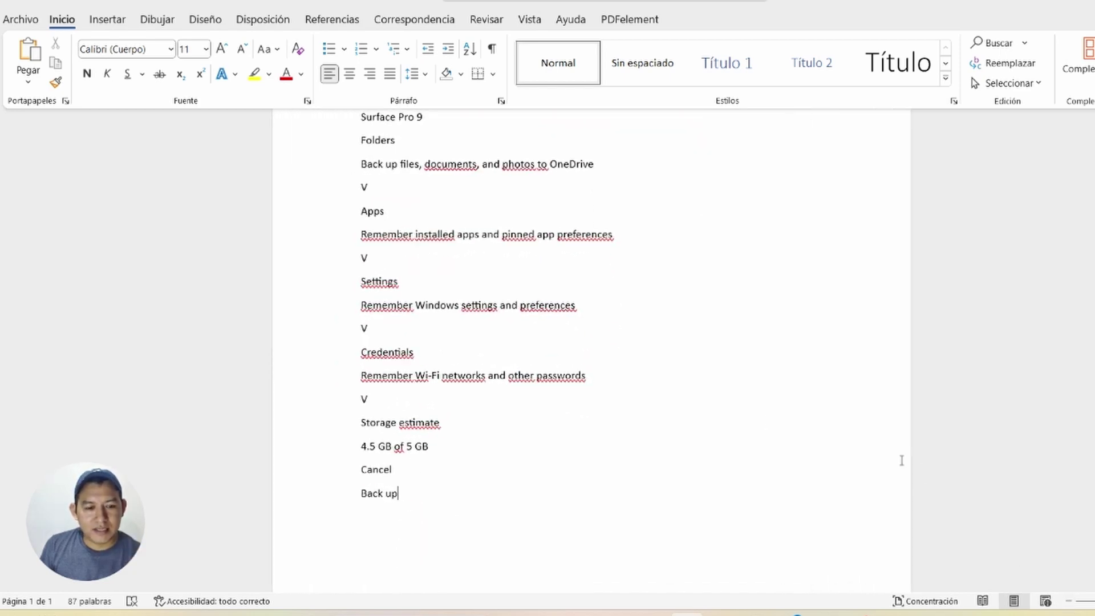
scroll(785, 409, up, 2)
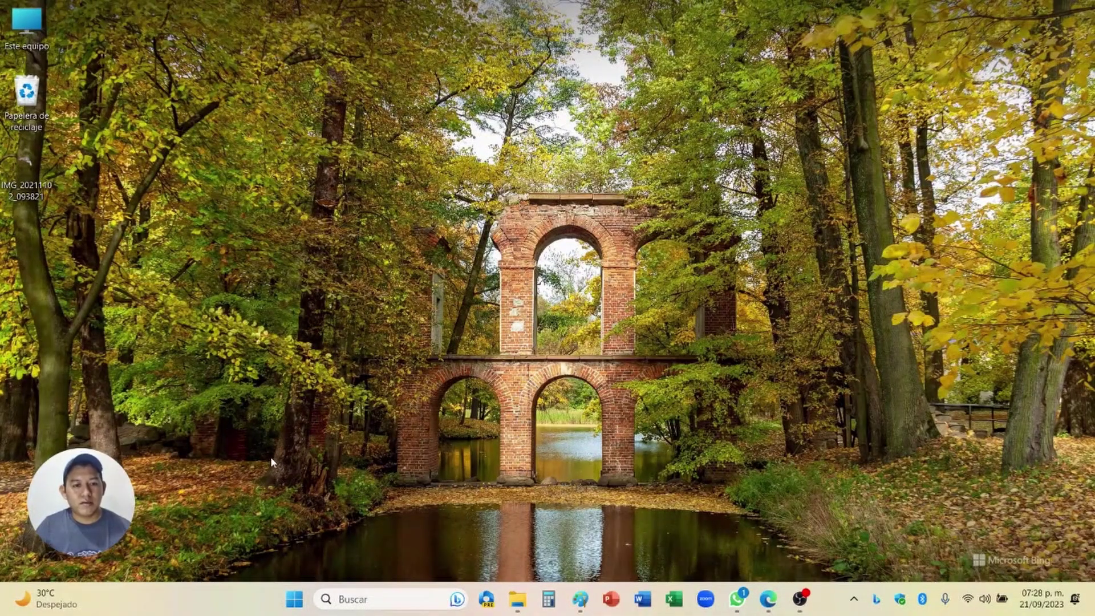
Open the Windows settings and look over the recommended settings, cloud storage and Bluetooth cards on the Inicio page.
click(295, 599)
click(517, 250)
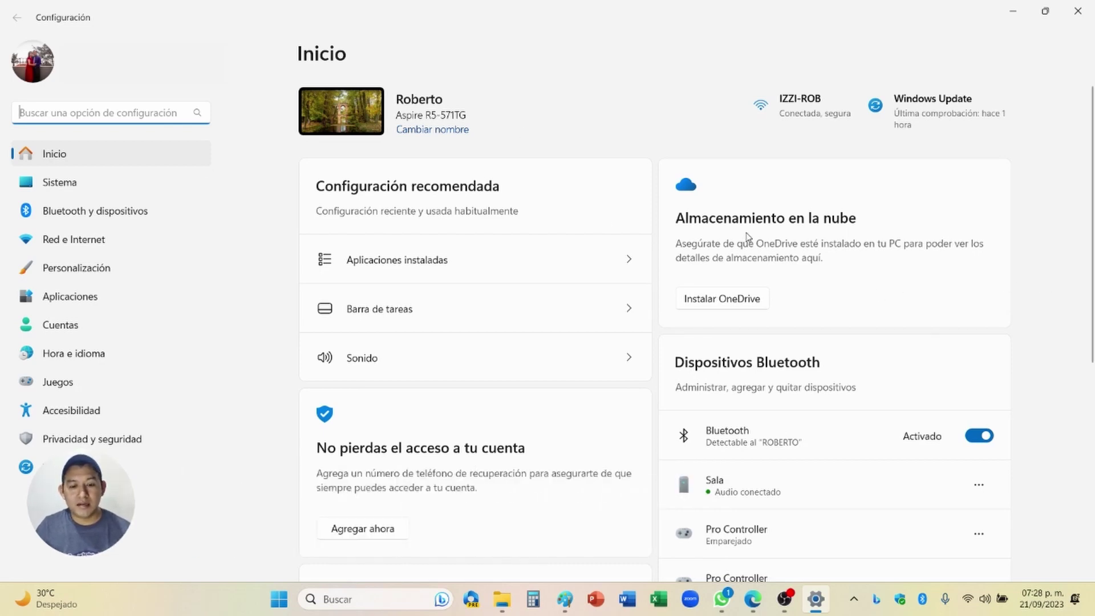
scroll(741, 250, down, 1)
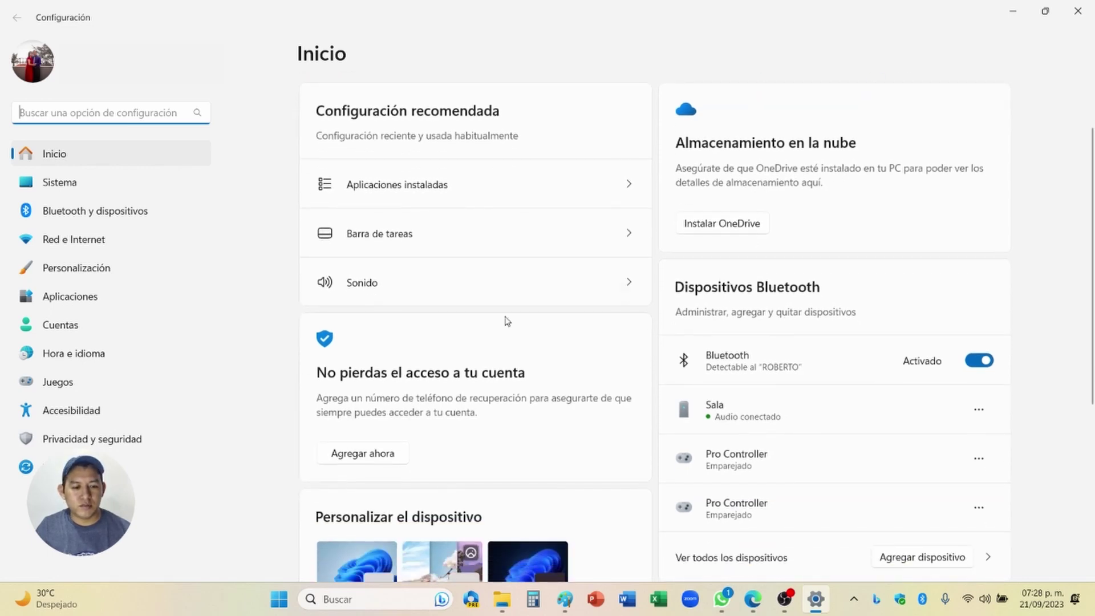
scroll(456, 328, down, 3)
scroll(581, 443, up, 4)
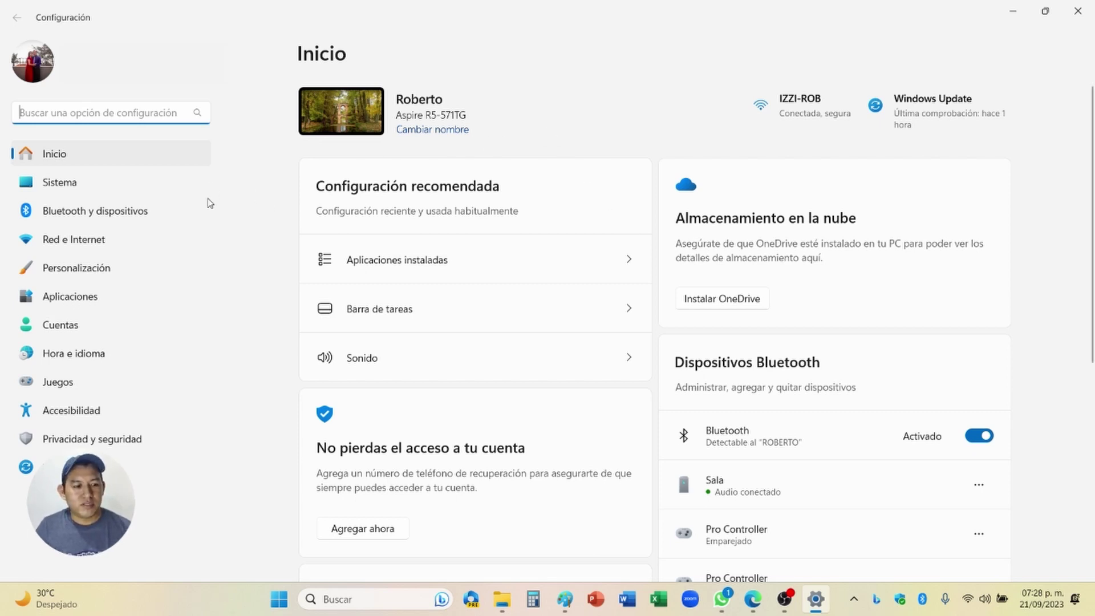
Open the Barra de tareas personalization settings and expand the taskbar behaviors to reach the option for combining buttons and hiding labels.
click(89, 280)
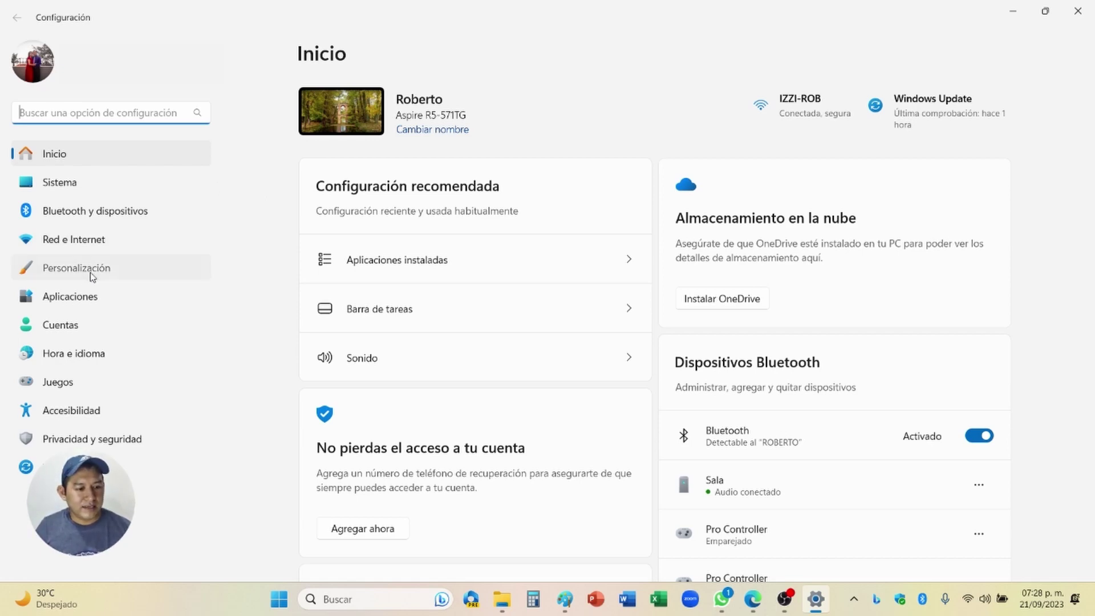
scroll(302, 304, down, 3)
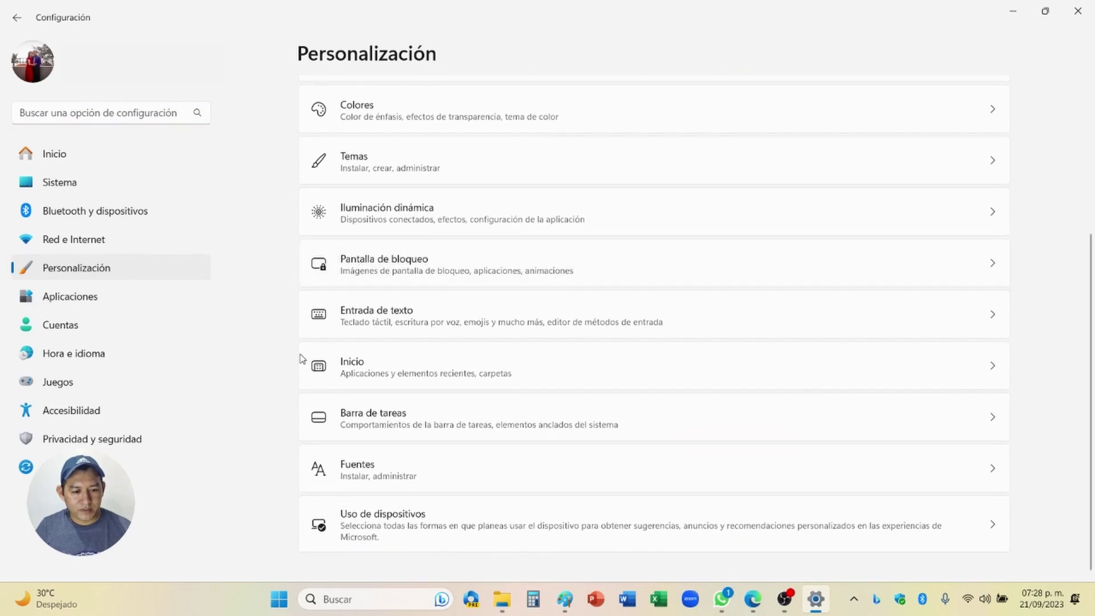
click(342, 420)
scroll(279, 382, down, 2)
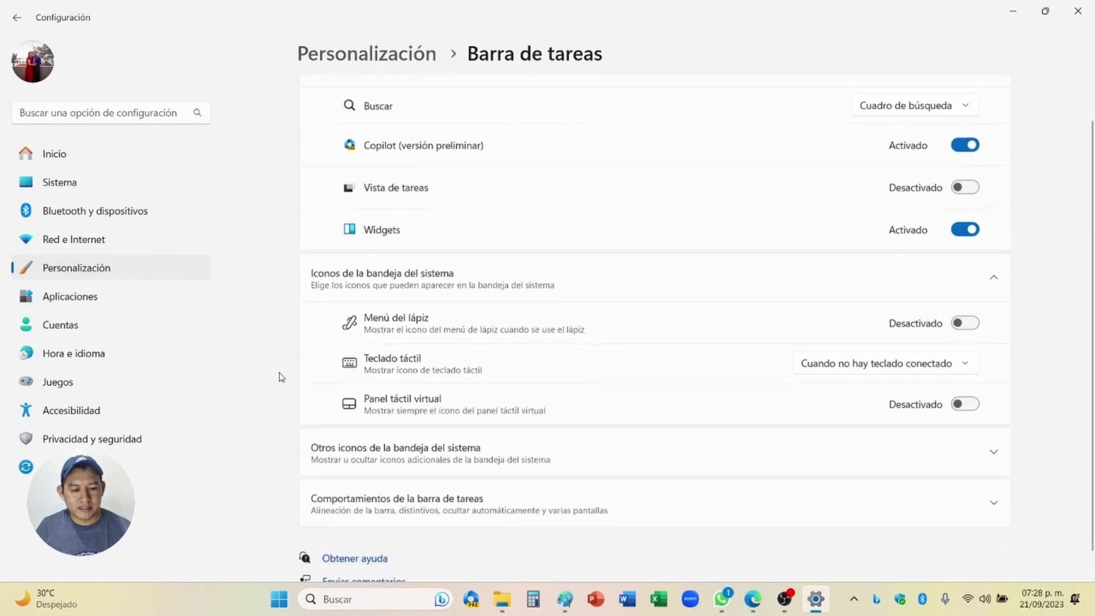
click(395, 483)
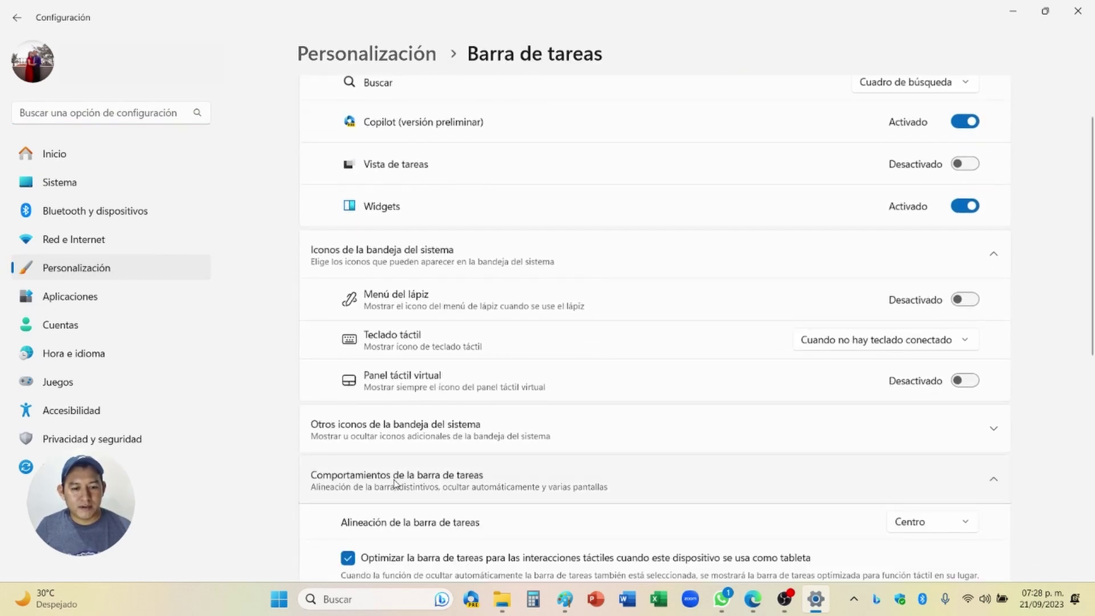
scroll(654, 443, down, 3)
scroll(654, 443, down, 4)
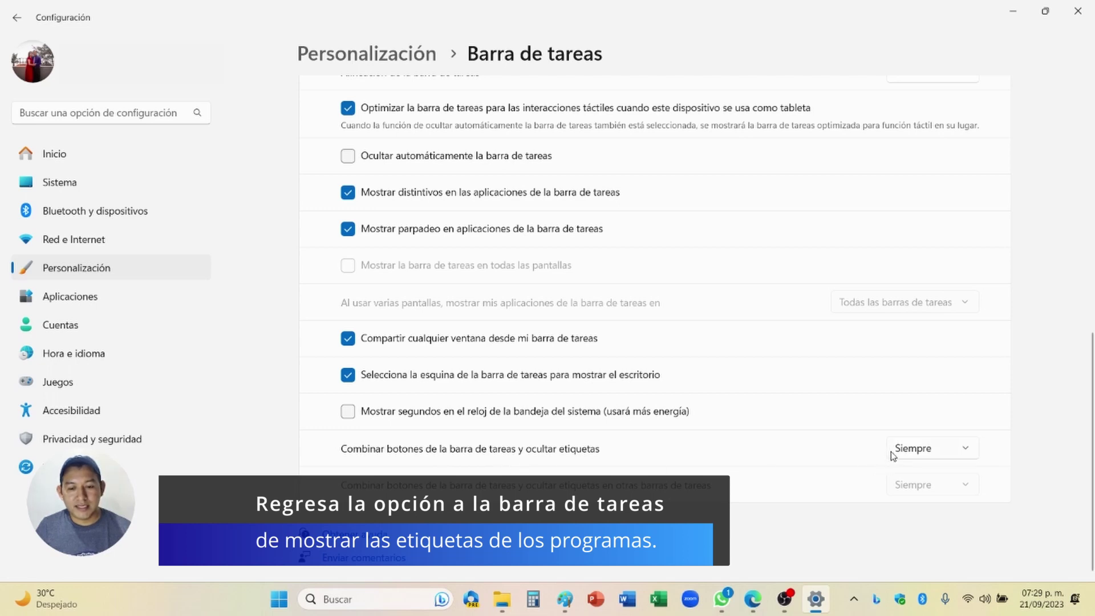
Try "Cuando la barra de tareas está llena" and "Nunca" for combining taskbar buttons and hiding labels, and restore "Siempre".
click(925, 451)
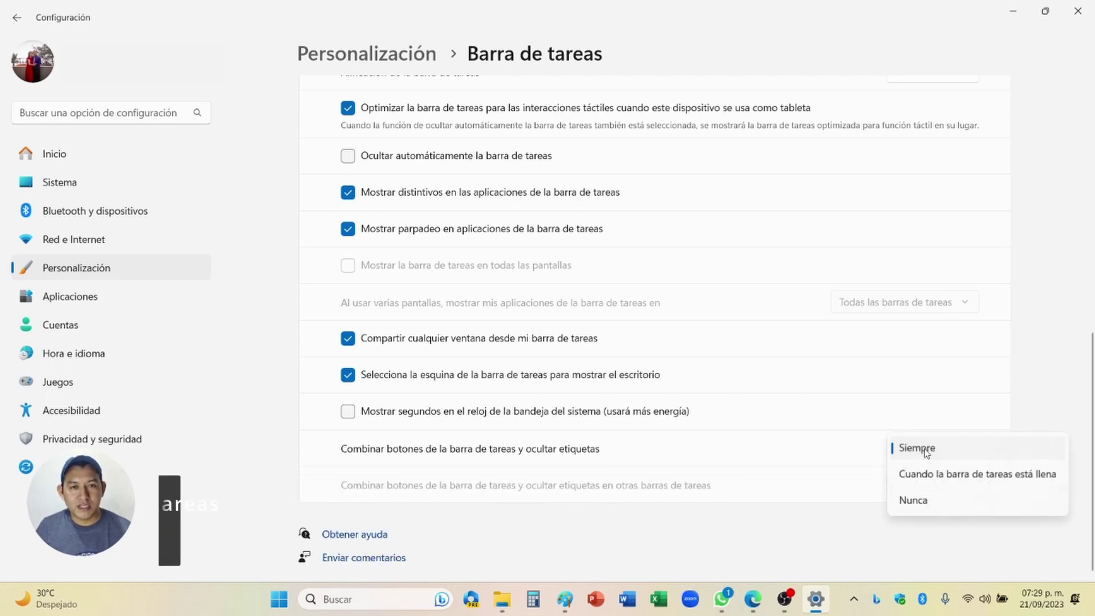
click(935, 476)
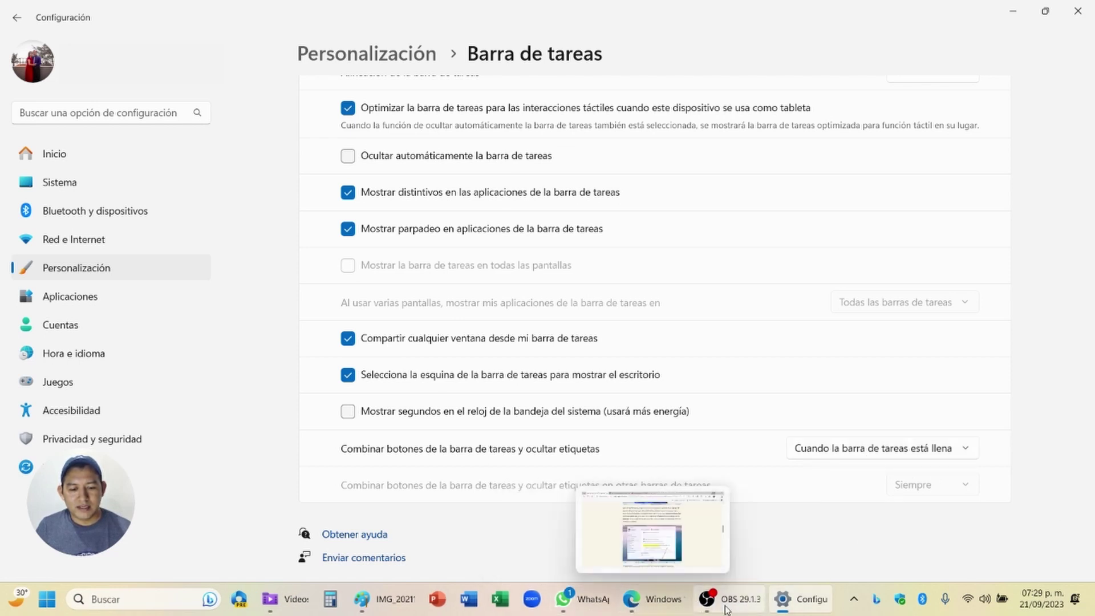
mouse_move(799, 598)
click(913, 451)
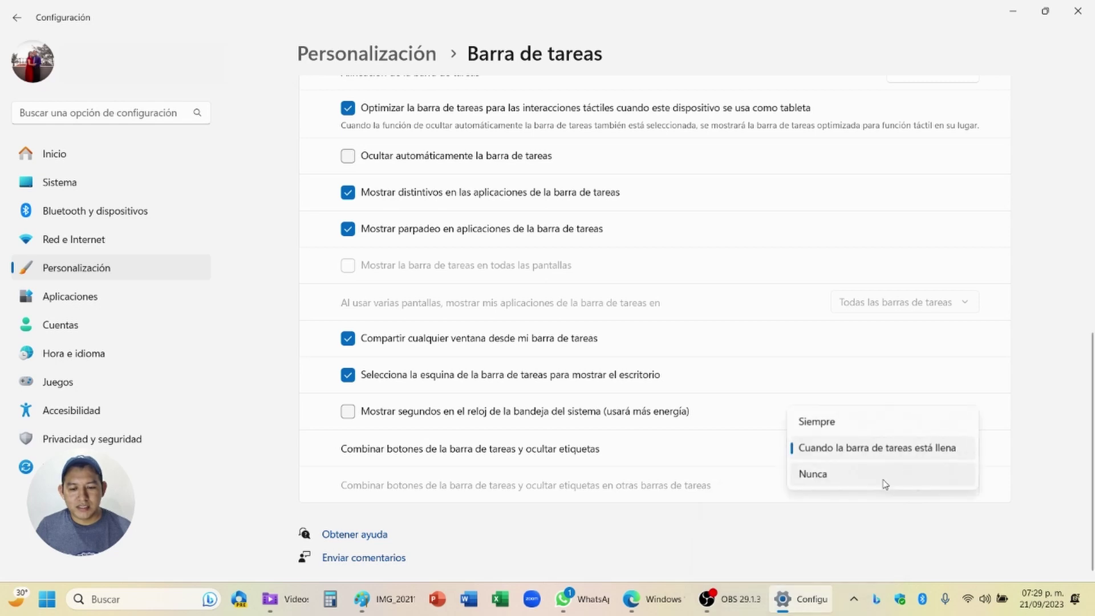
click(882, 480)
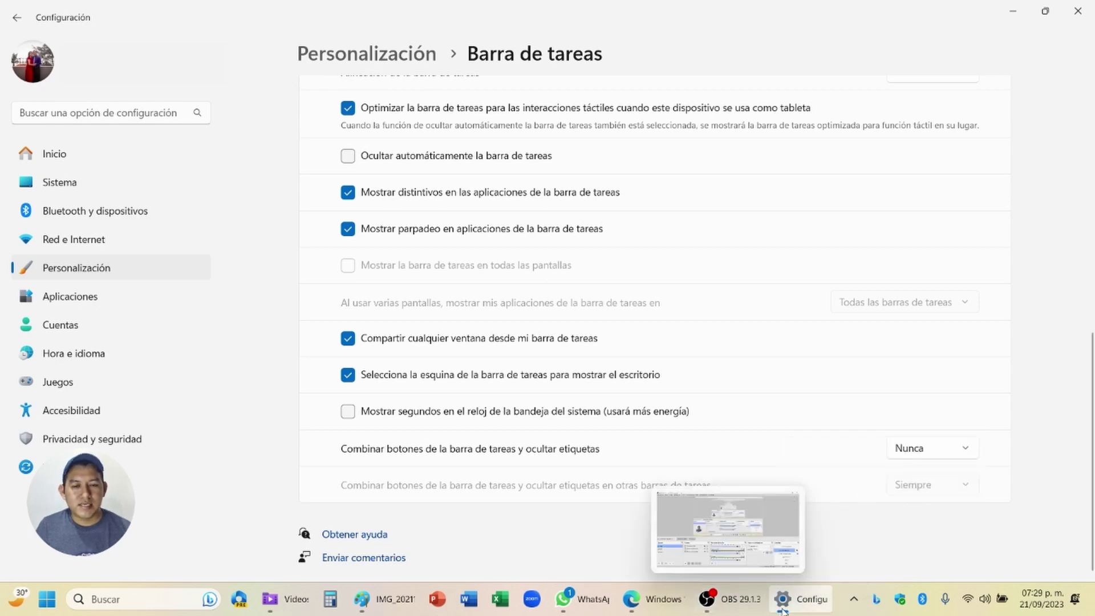
mouse_move(797, 602)
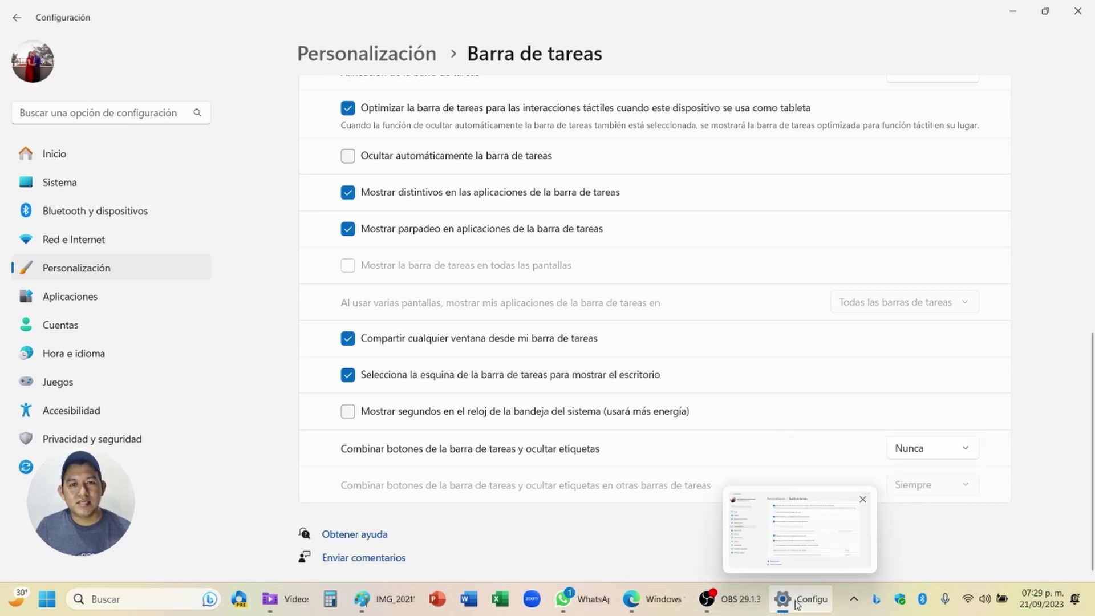
click(912, 448)
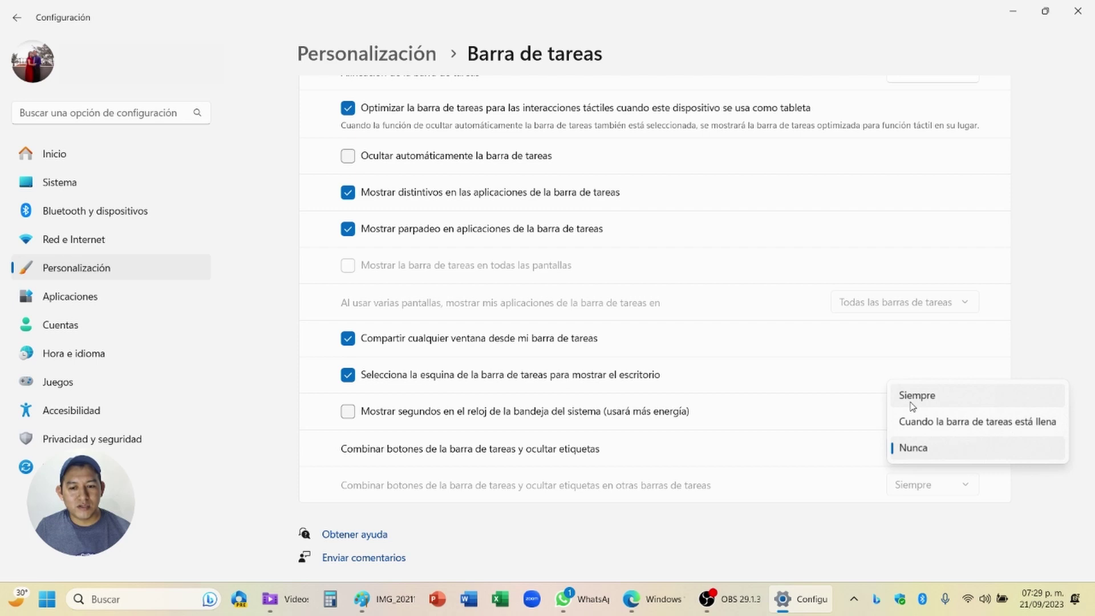
click(912, 404)
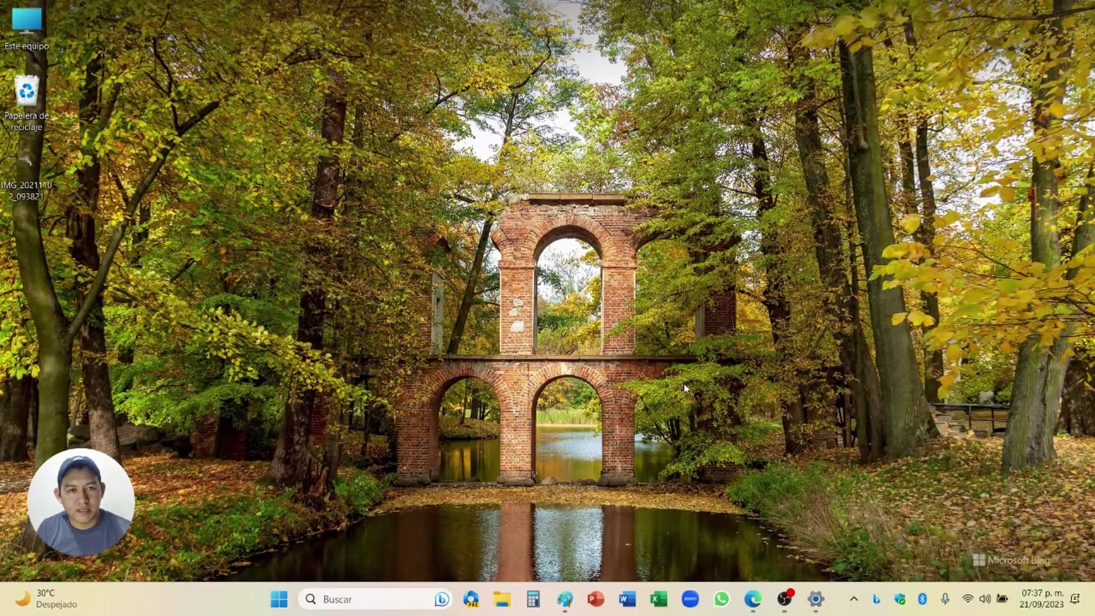
Open the quick settings, lower the system volume to about 6 and raise it again to near the maximum.
click(964, 596)
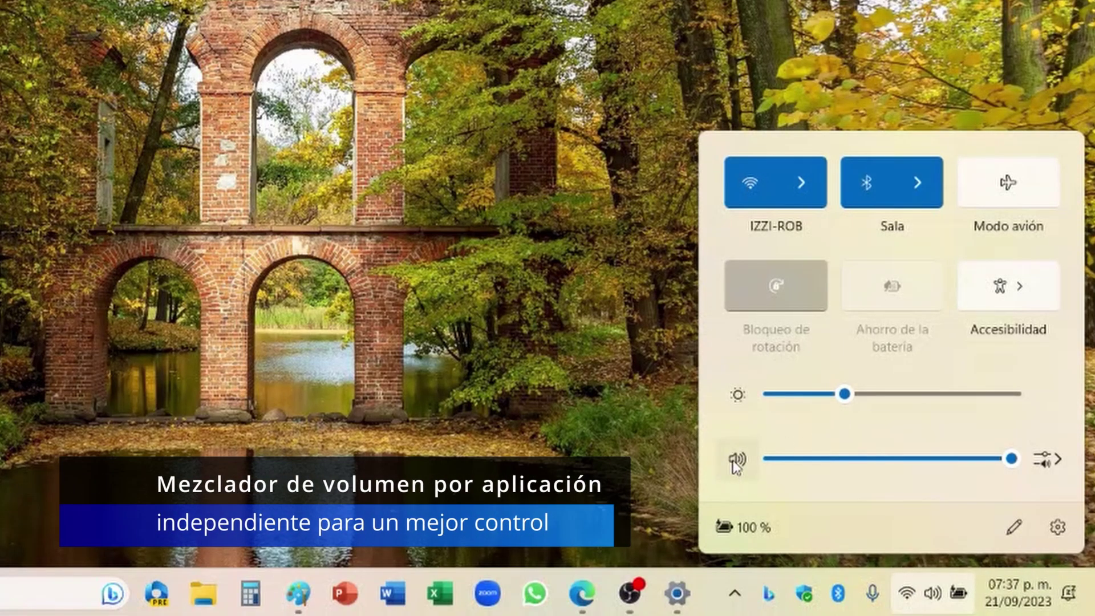
click(798, 459)
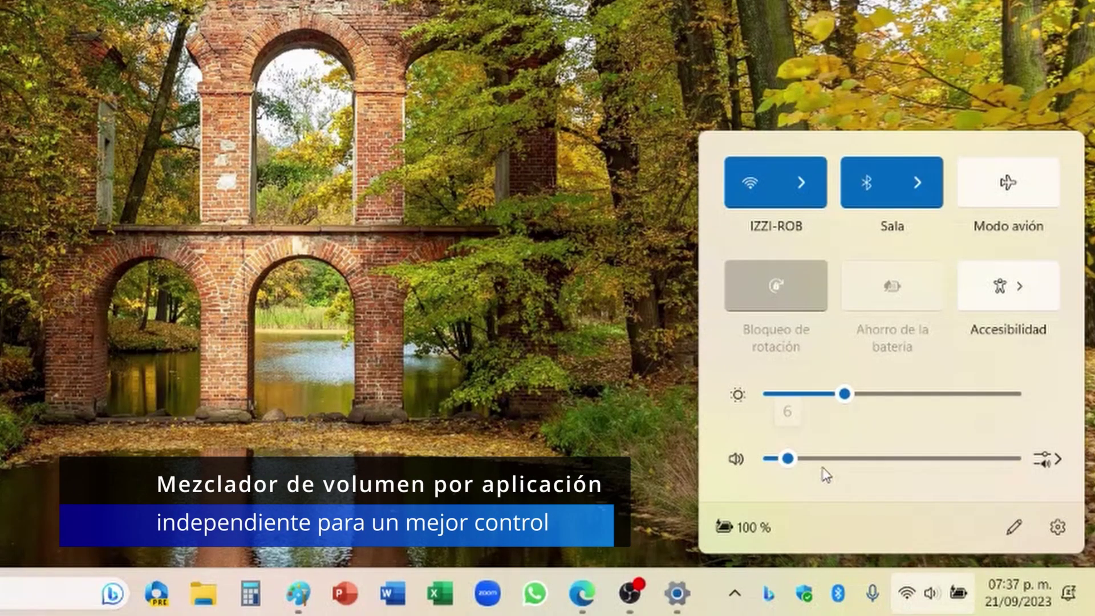
drag(829, 458, 993, 475)
Try the separate Edge and OBS volume sliders in the volume mixer, leave both at maximum and close the quick settings.
click(1047, 459)
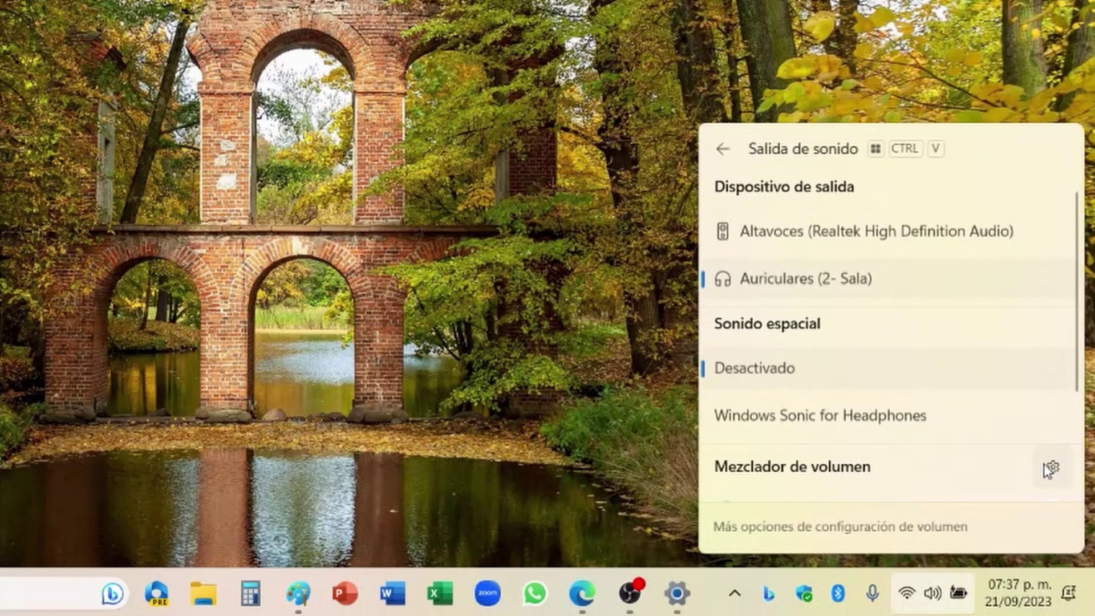
scroll(761, 386, down, 3)
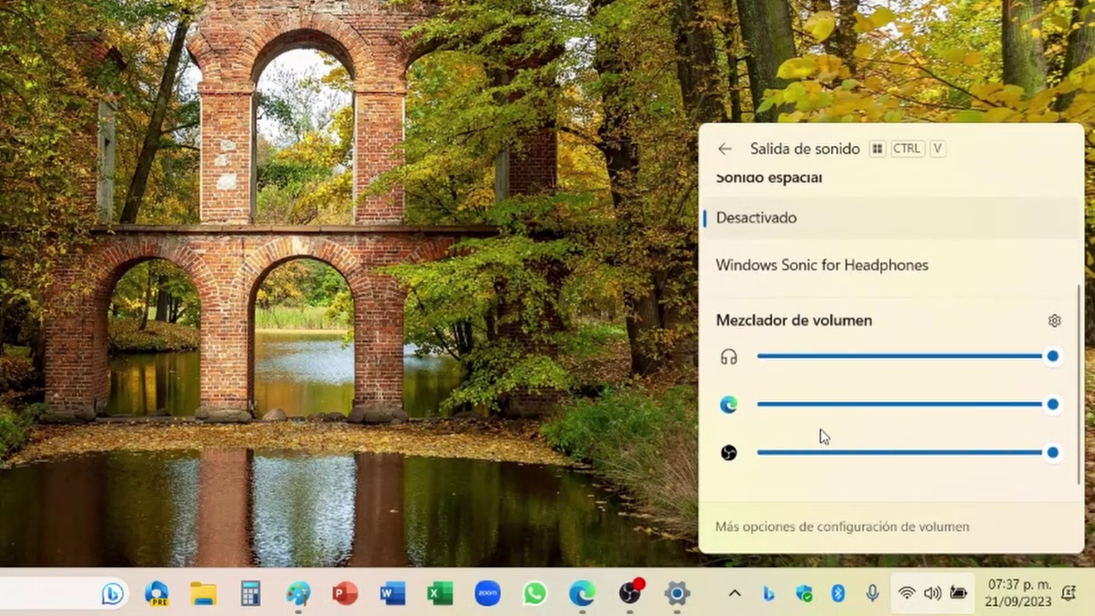
mouse_move(1051, 405)
mouse_down()
mouse_move(882, 411)
mouse_move(1053, 406)
mouse_up()
mouse_move(1053, 452)
mouse_down()
mouse_move(899, 452)
mouse_move(1054, 451)
mouse_up()
click(724, 151)
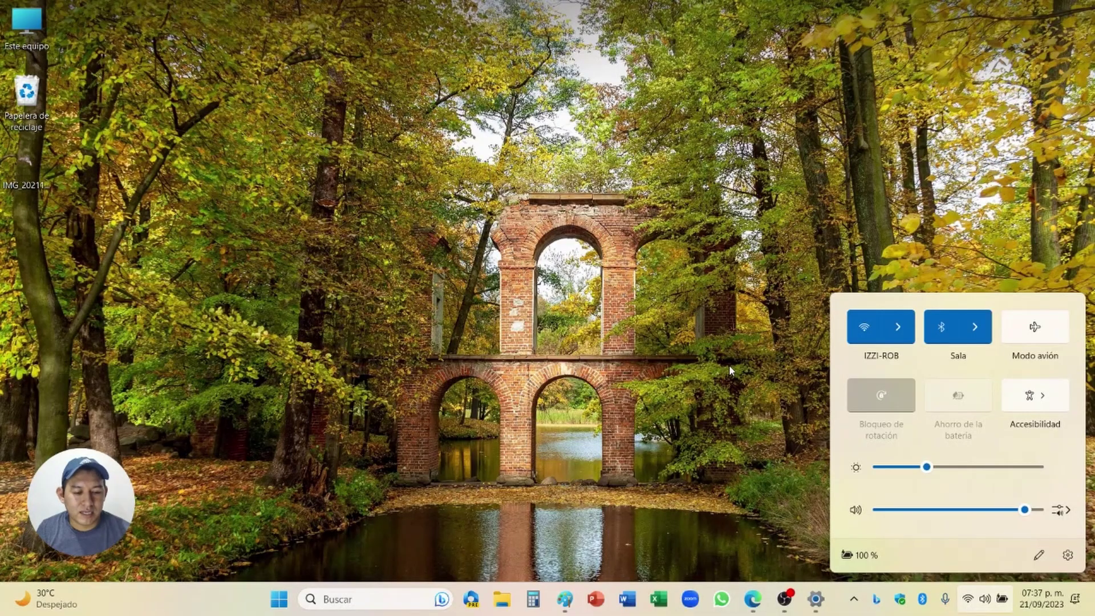
click(730, 370)
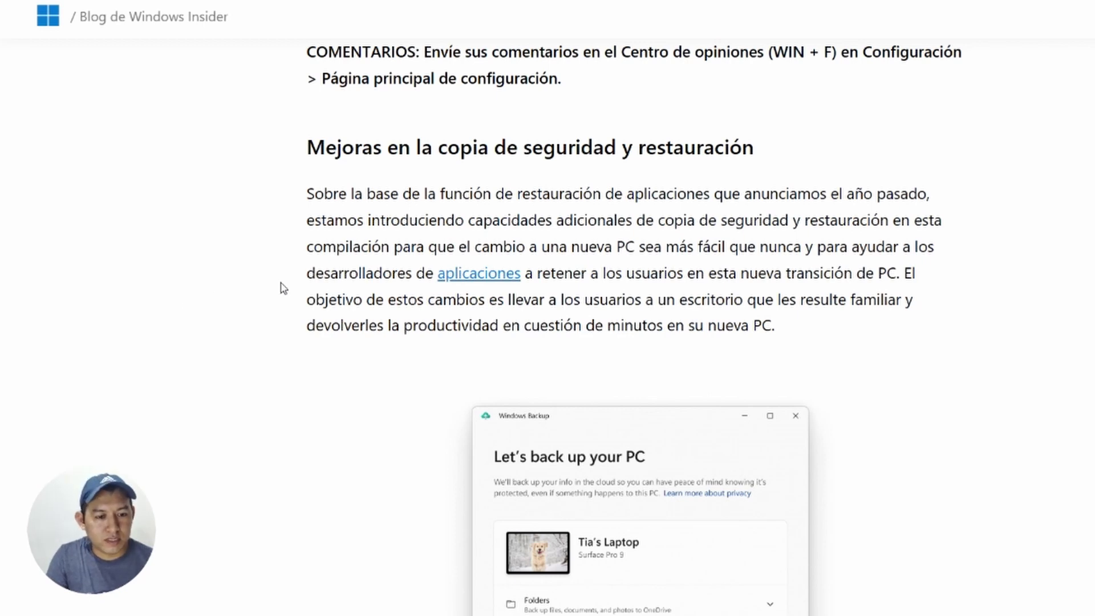
Examine the backup and restore improvements section of the Windows Insider blog and enlarge its Windows Backup picture.
scroll(335, 291, down, 2)
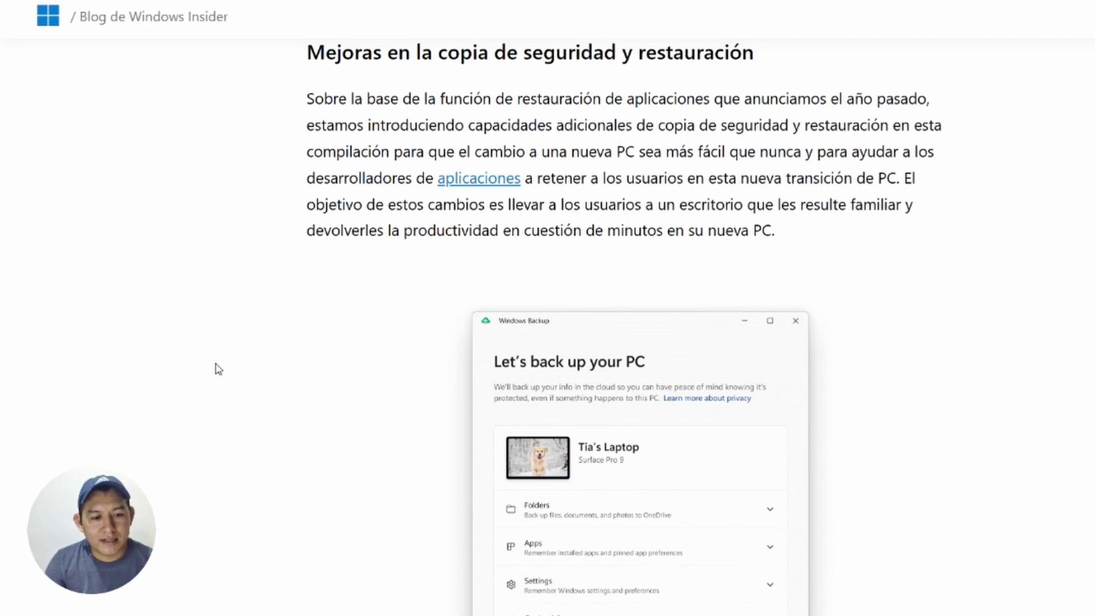
scroll(219, 370, down, 3)
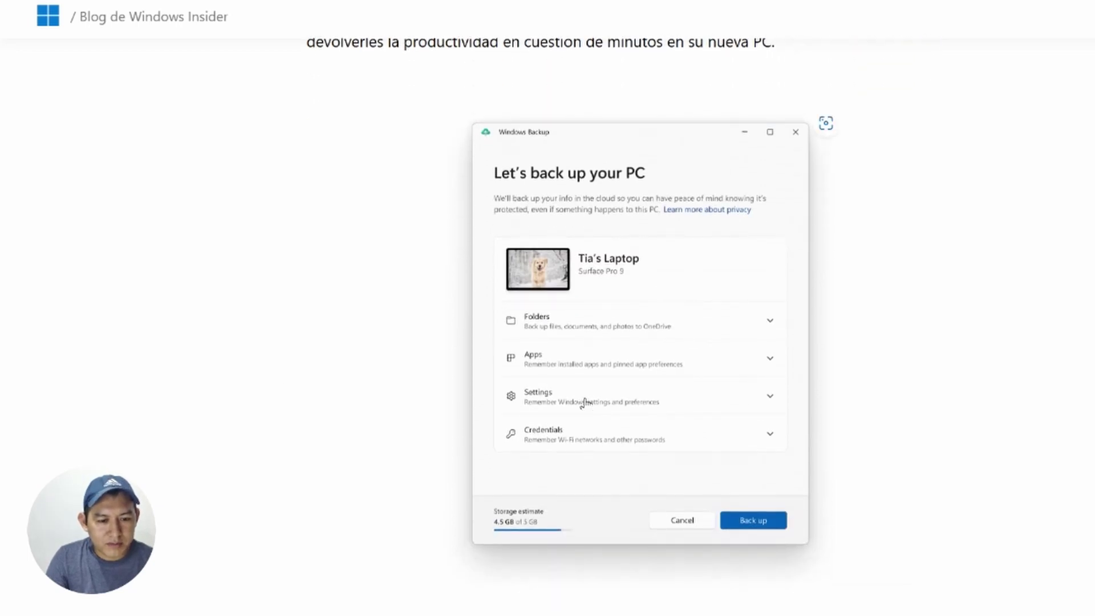
click(584, 399)
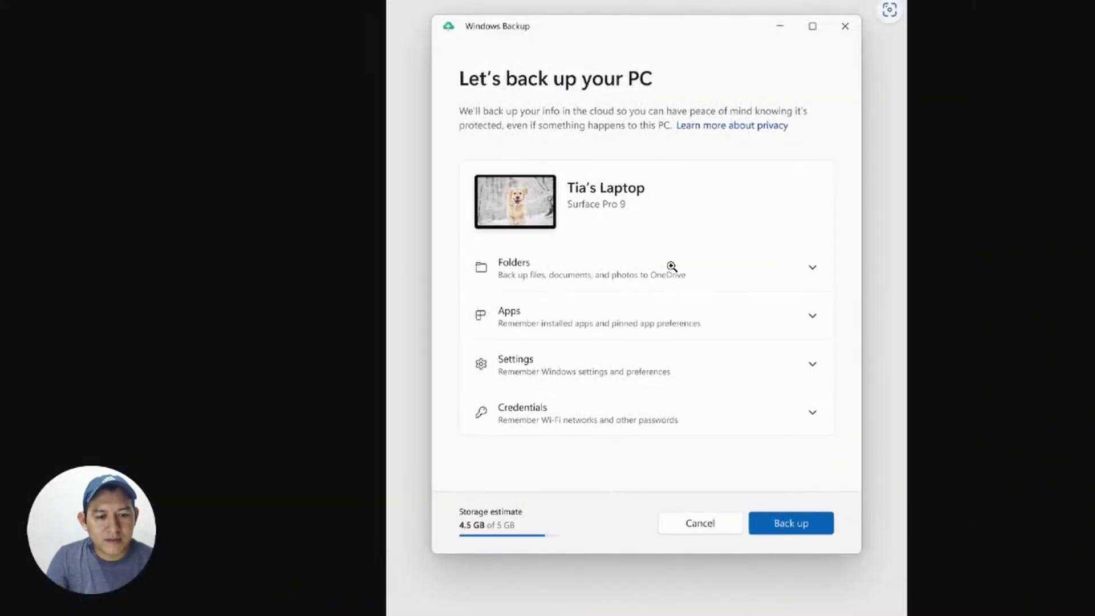